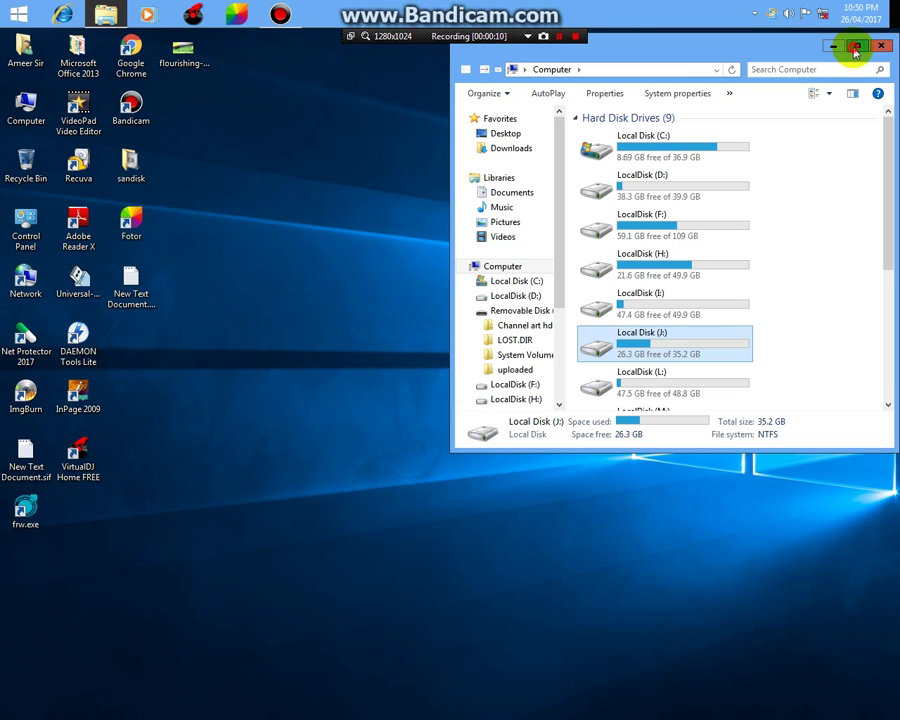
Maximize the Computer window, view the contents of Removable Disk (E:), and refresh the drive list
click(855, 47)
click(168, 273)
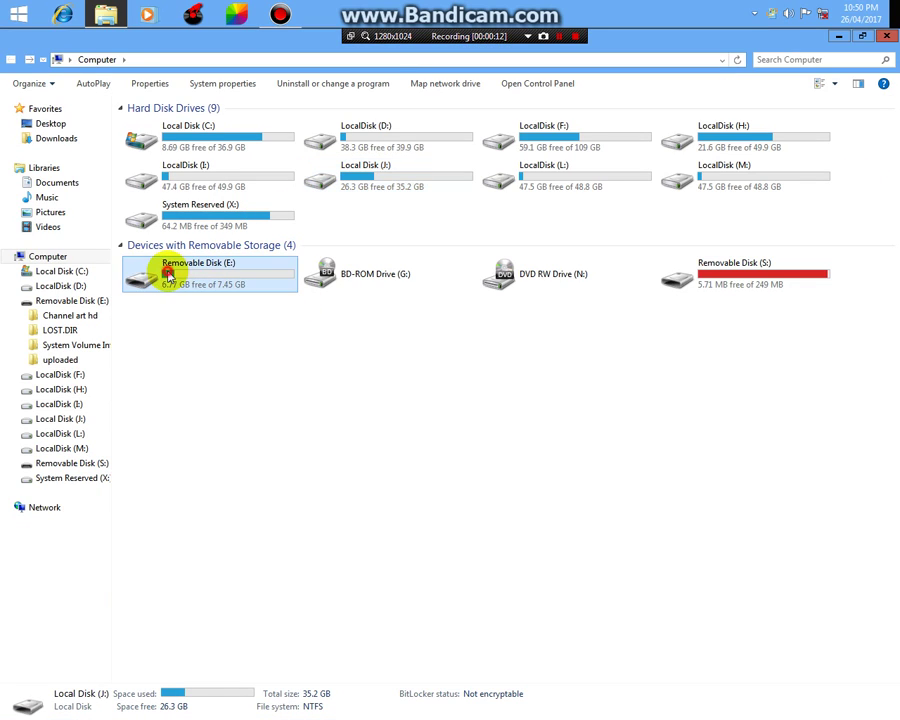
double_click(177, 290)
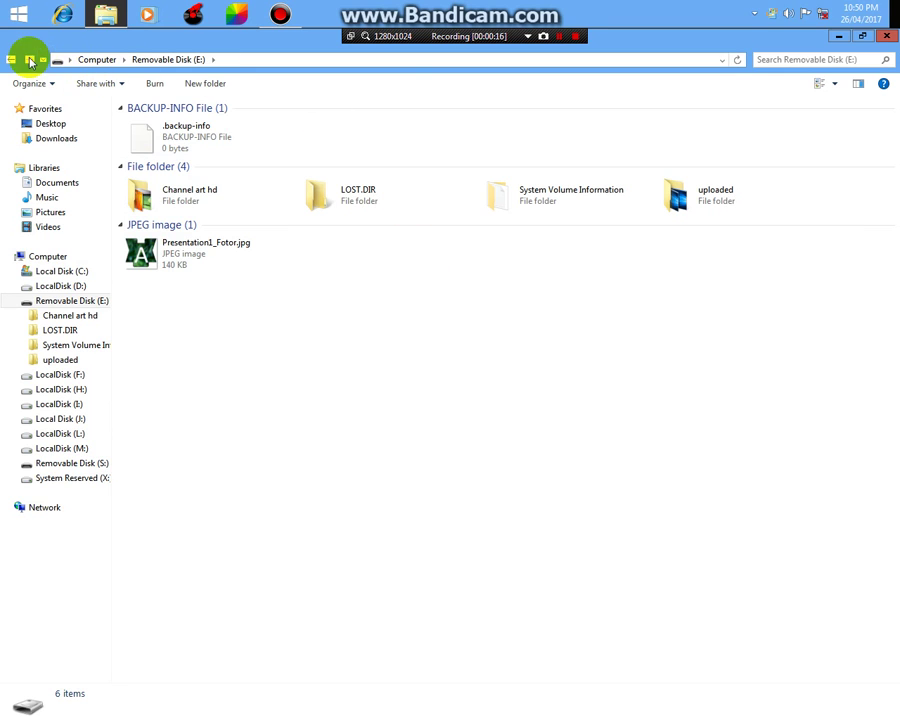
click(9, 65)
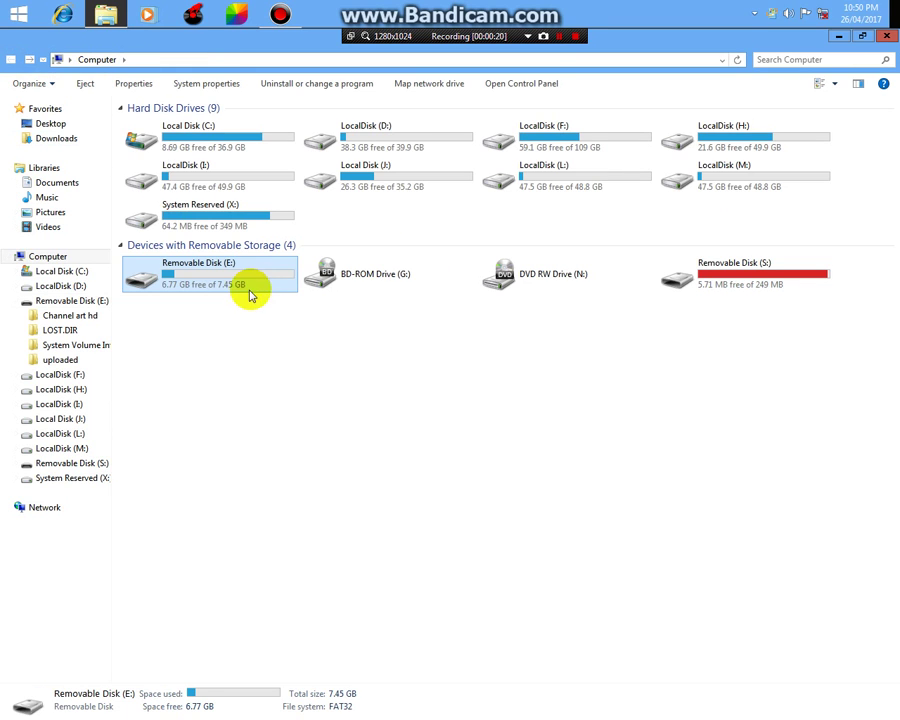
right_click(137, 322)
click(200, 378)
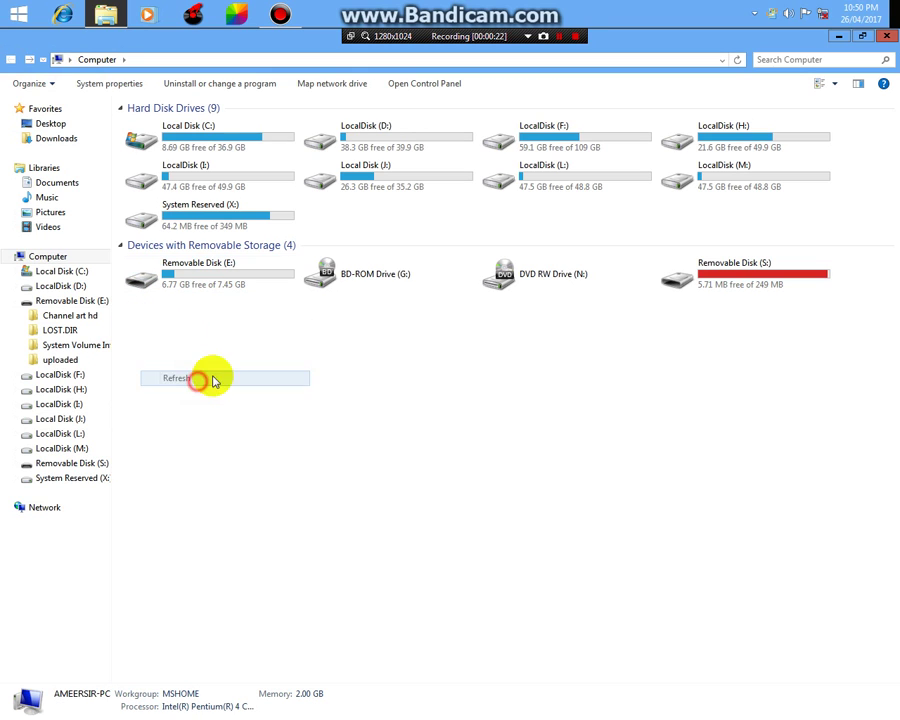
double_click(207, 275)
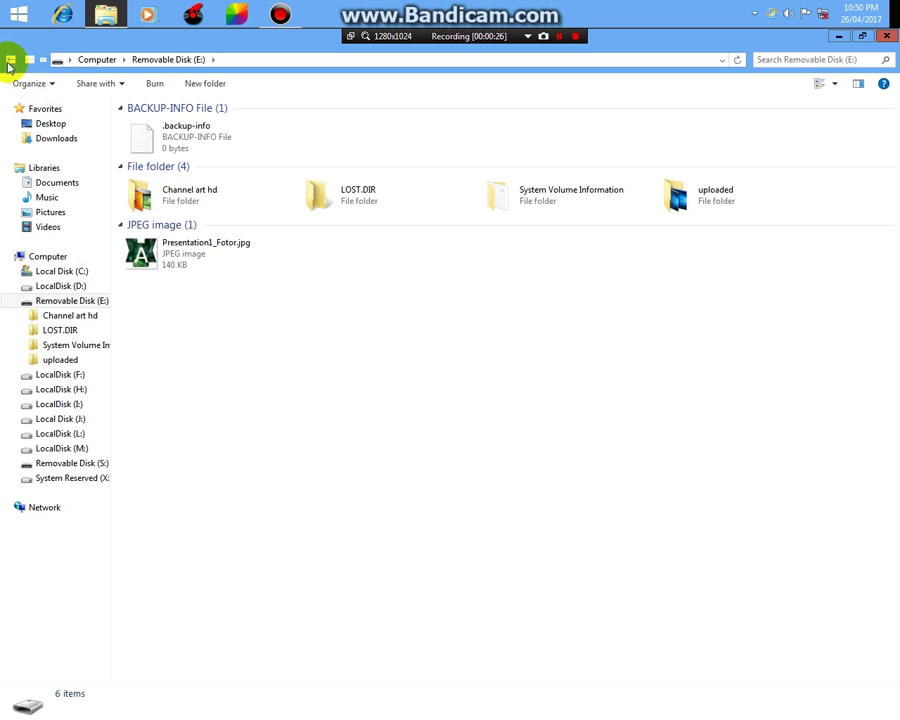
click(8, 60)
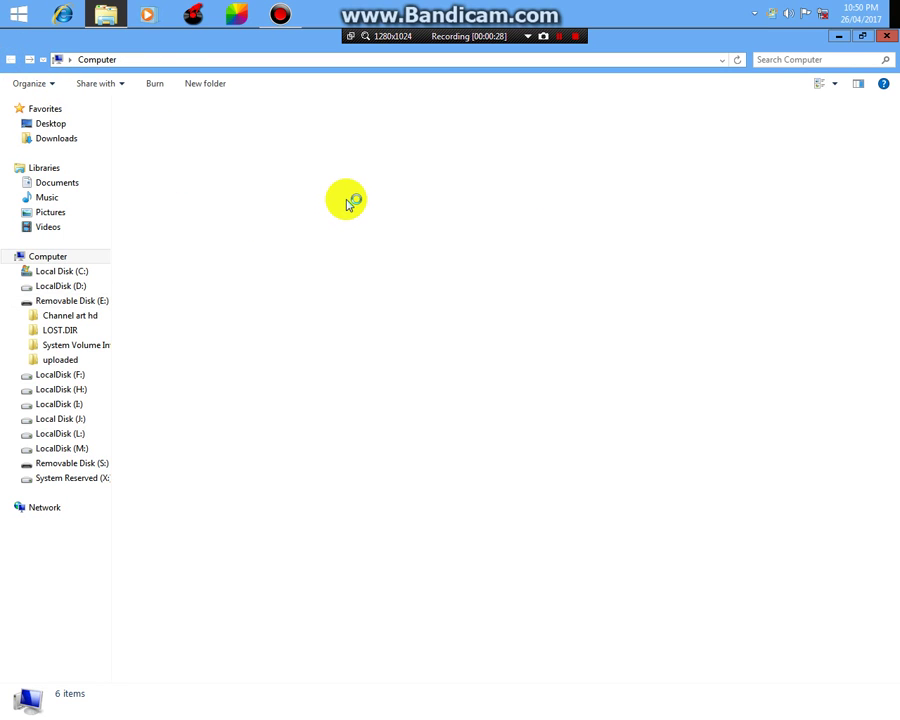
Open the sandisk folder on LocalDisk (I:)
double_click(352, 166)
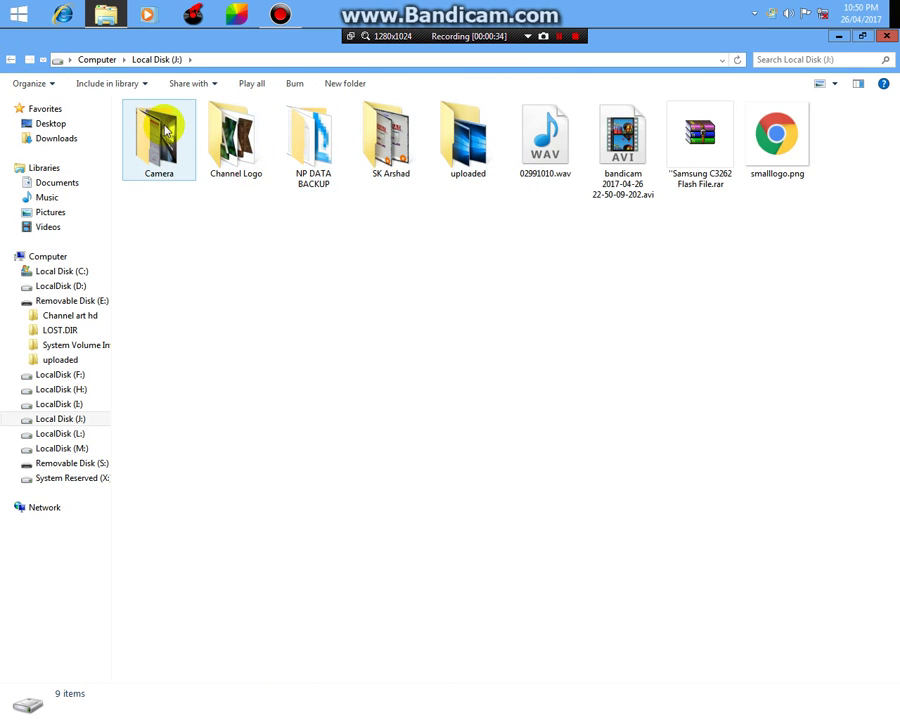
click(10, 57)
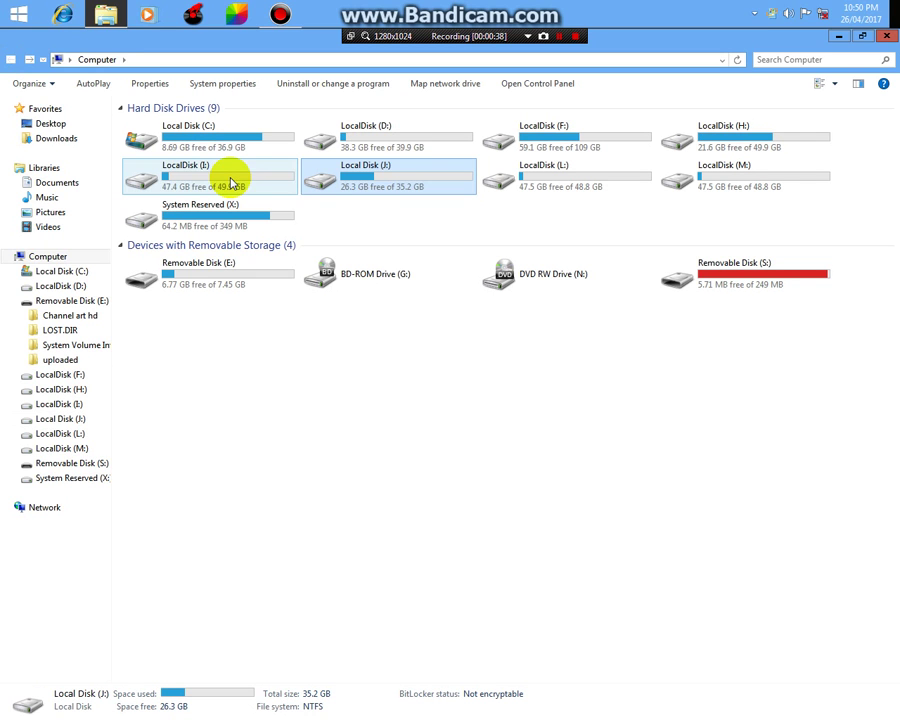
click(230, 178)
double_click(230, 180)
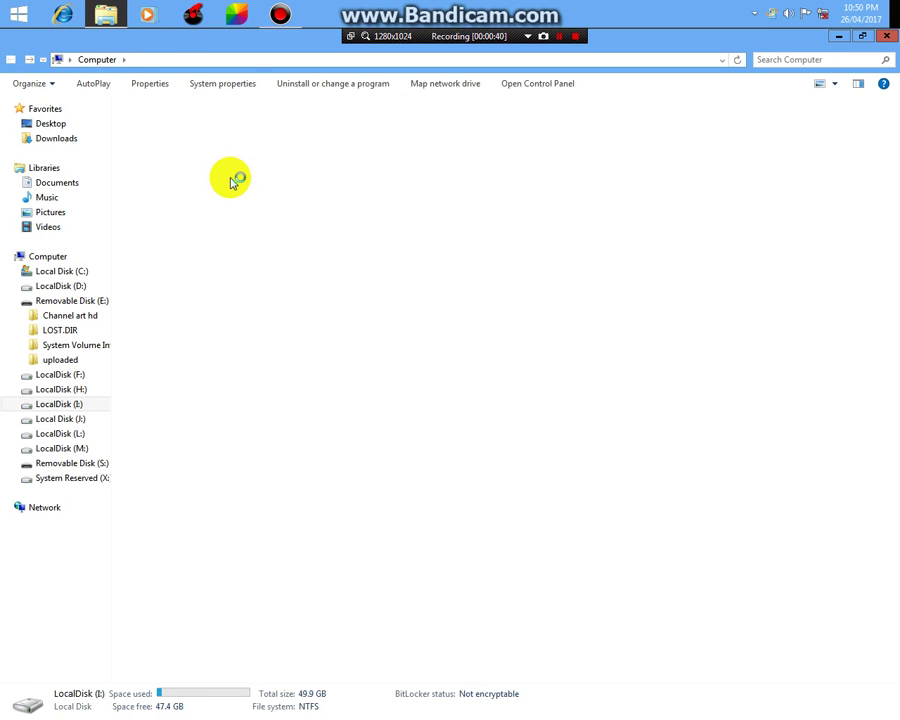
right_click(460, 245)
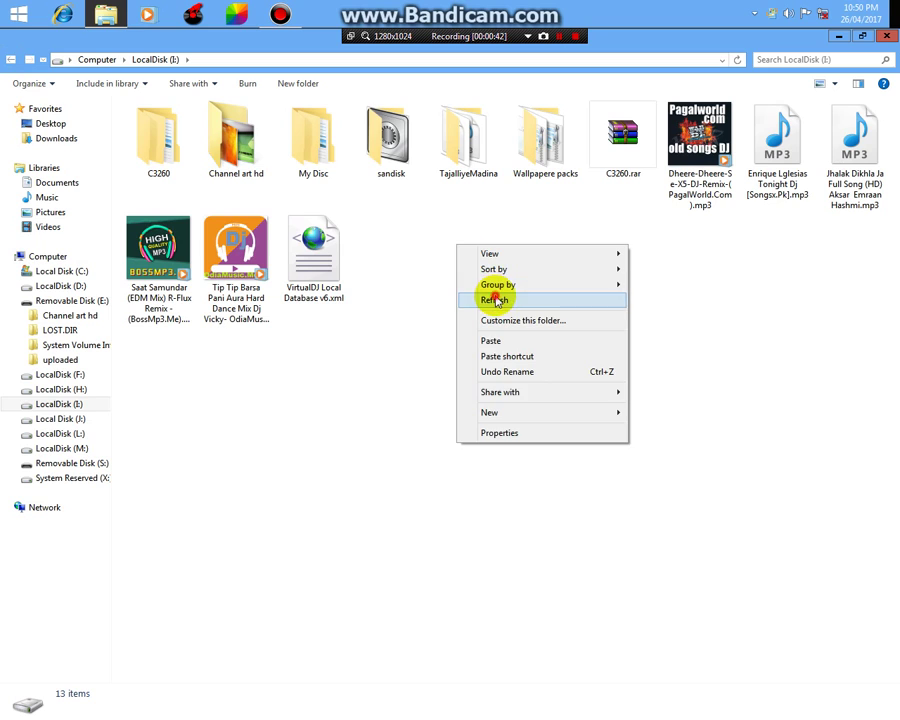
click(495, 300)
double_click(374, 141)
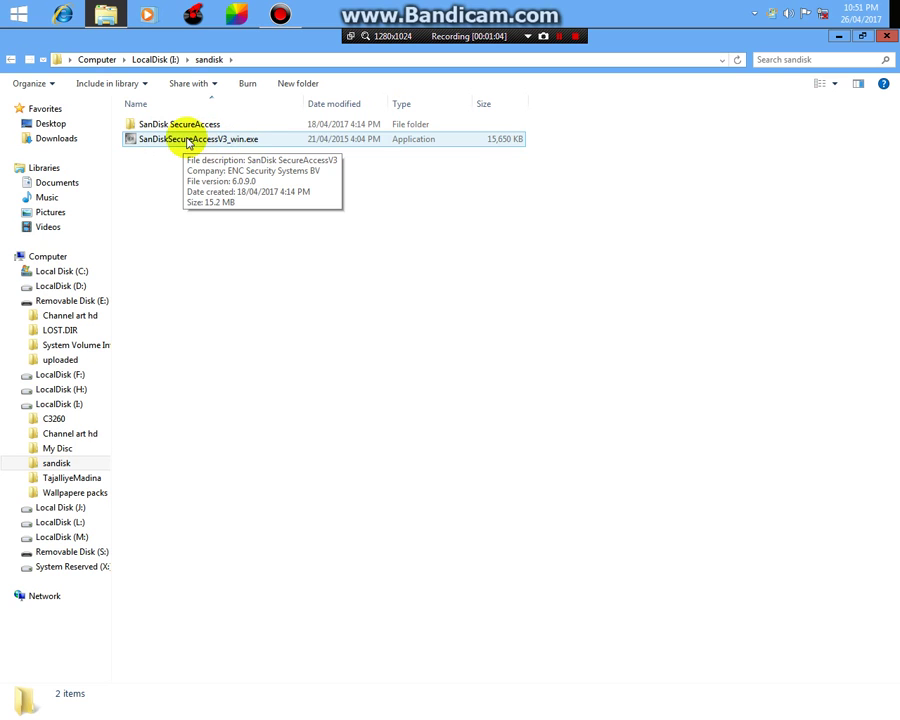
Copy the SanDisk SecureAccess folder and SanDiskSecureAccessV3_win.exe from the sandisk folder
drag(282, 200, 158, 119)
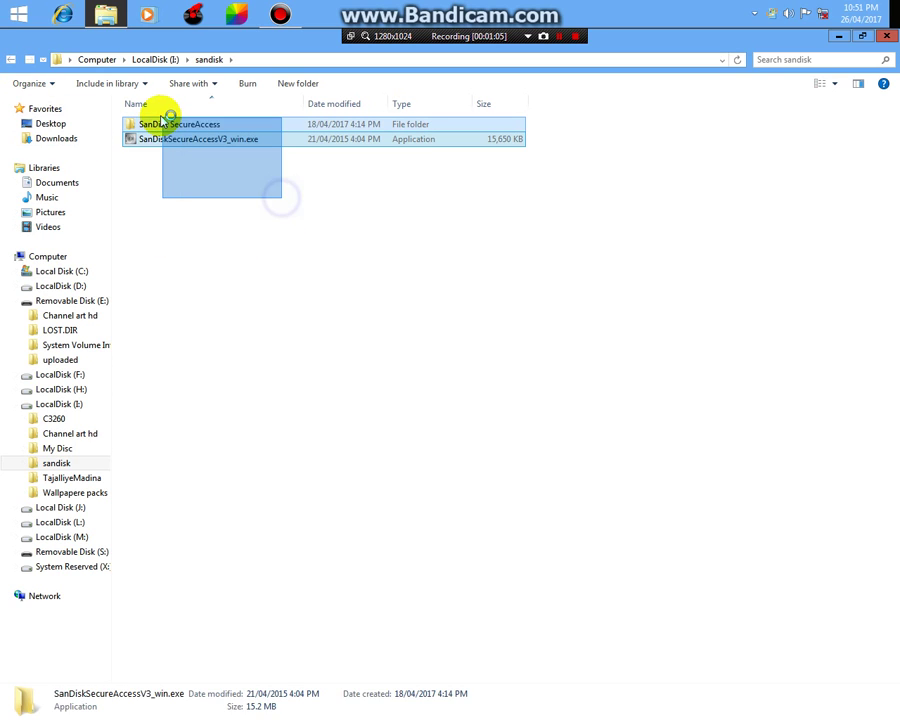
right_click(158, 121)
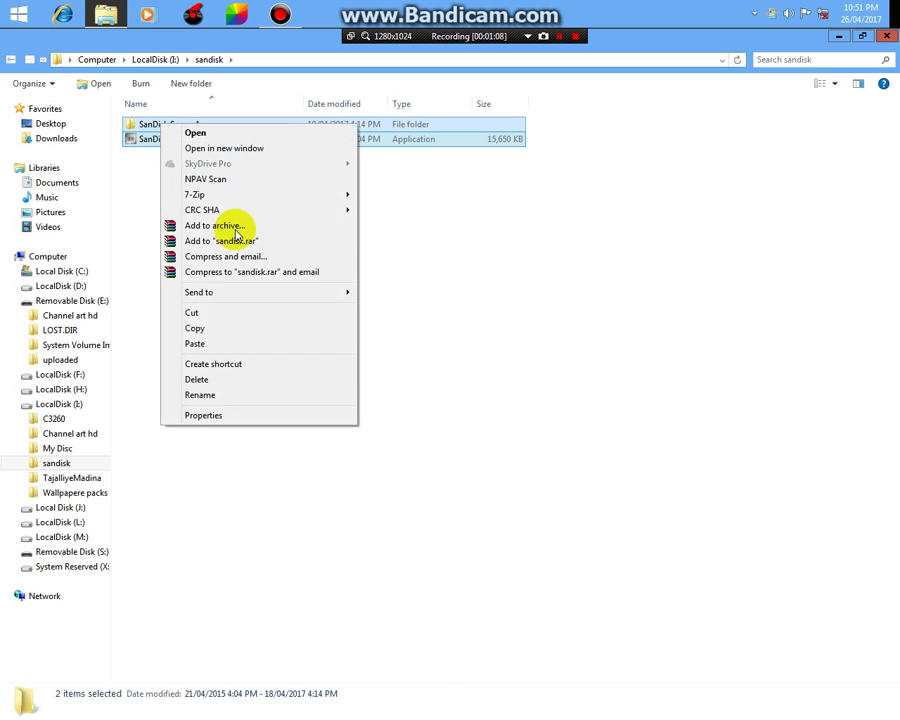
click(210, 330)
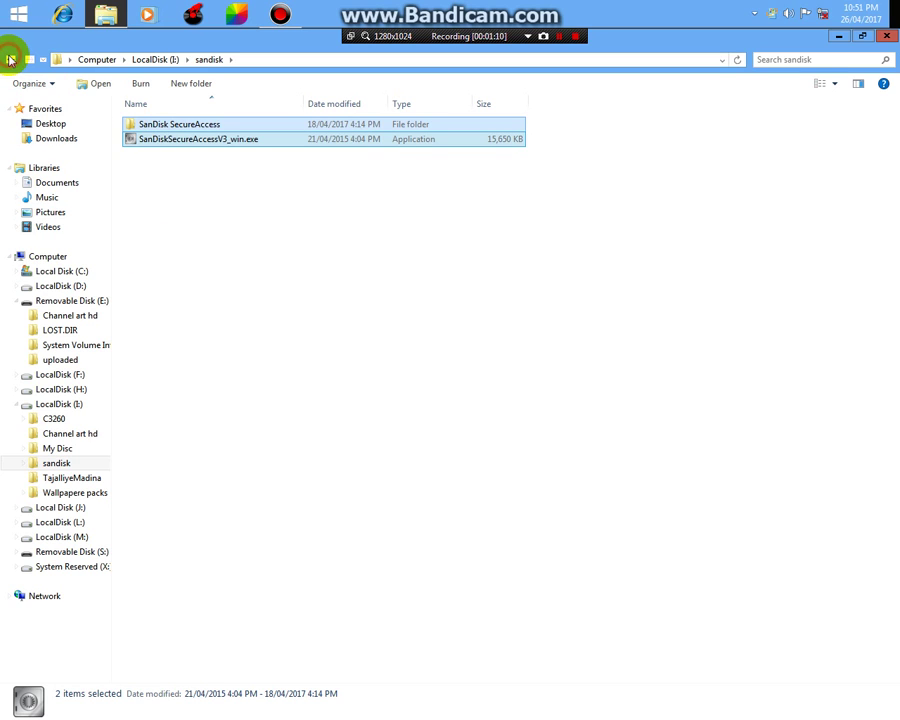
Paste the copied SecureAccess folder and installer into the root of Removable Disk (E:)
click(8, 60)
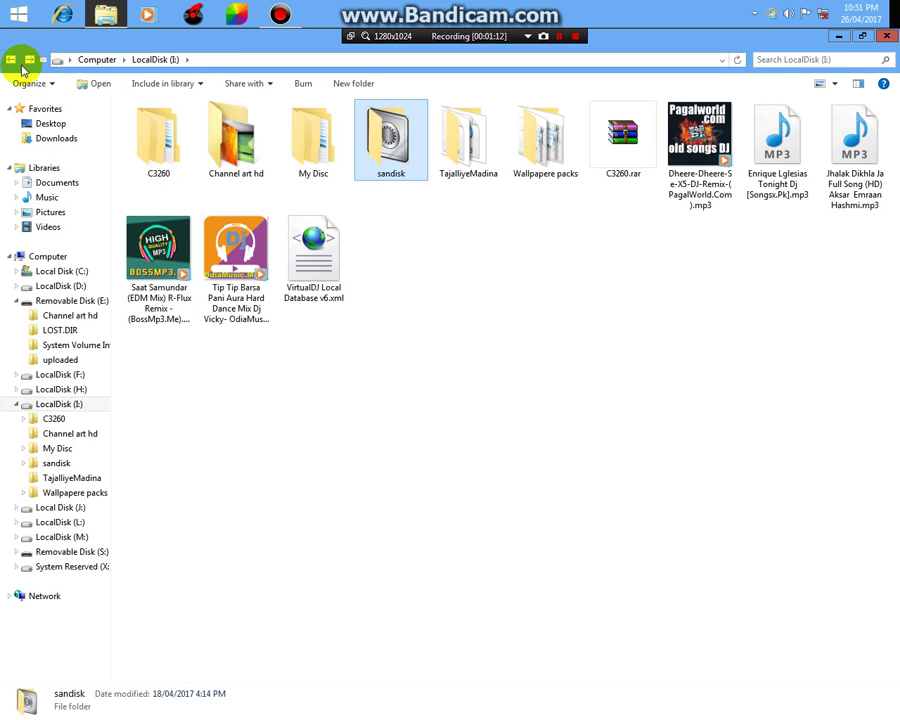
click(12, 61)
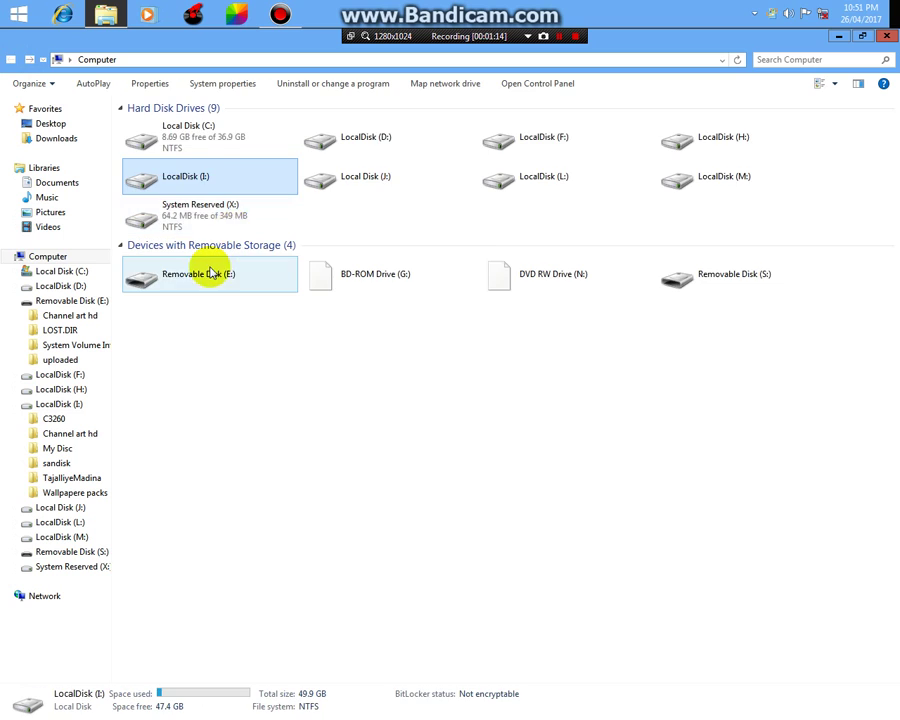
click(199, 273)
double_click(199, 273)
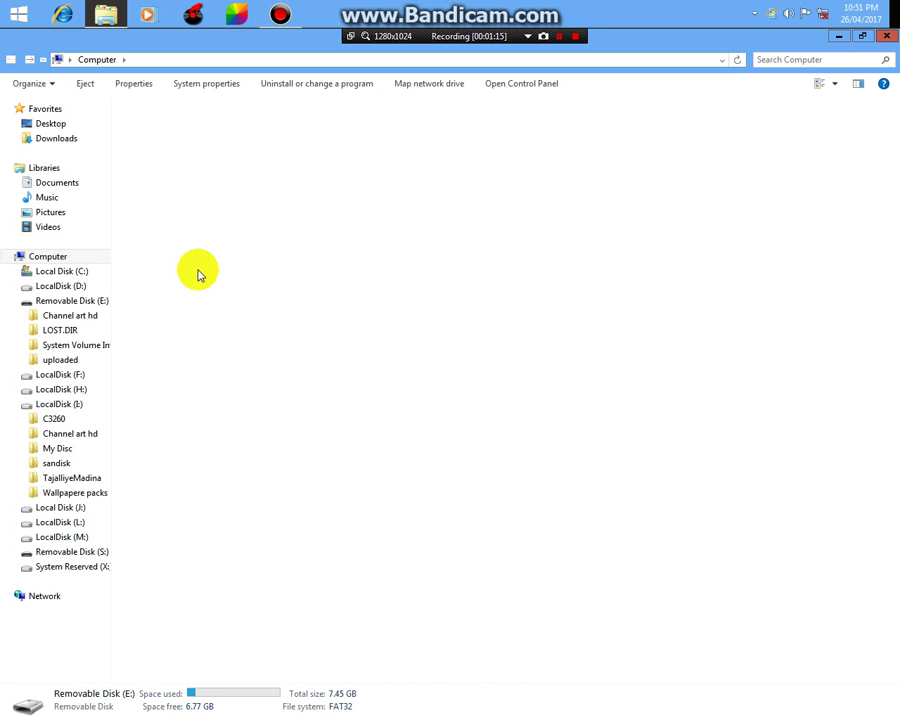
right_click(216, 334)
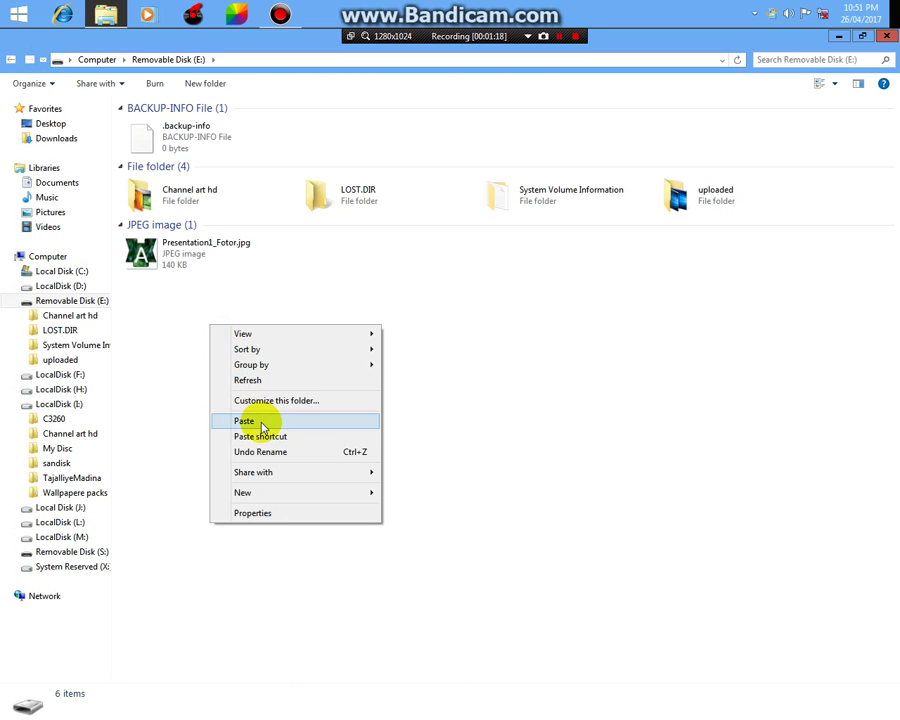
click(258, 420)
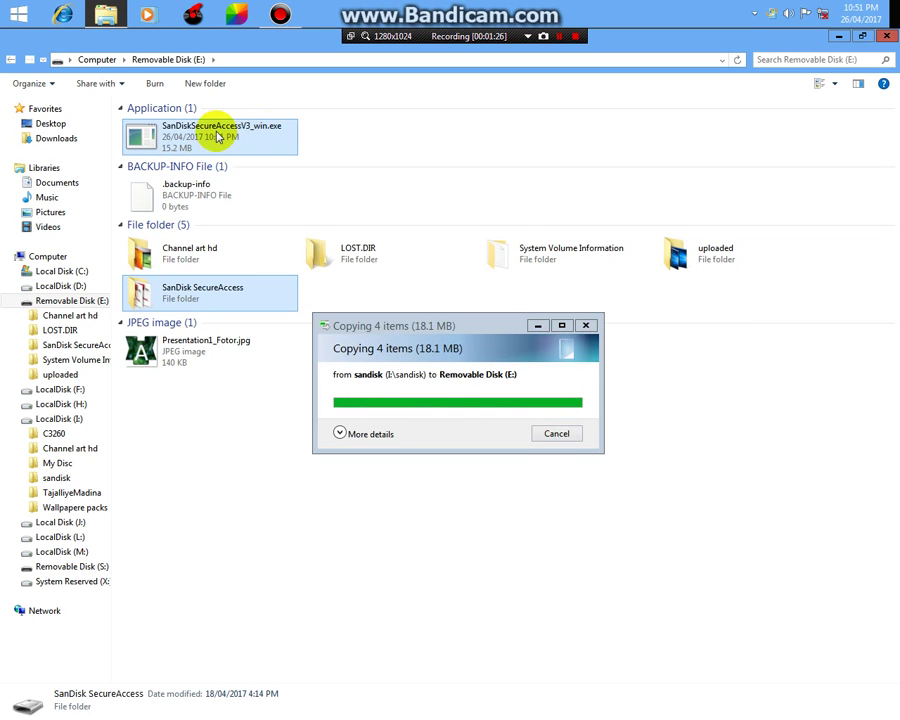
Try to launch SanDiskSecureAccessV3_win.exe from Removable Disk (E:)
click(175, 133)
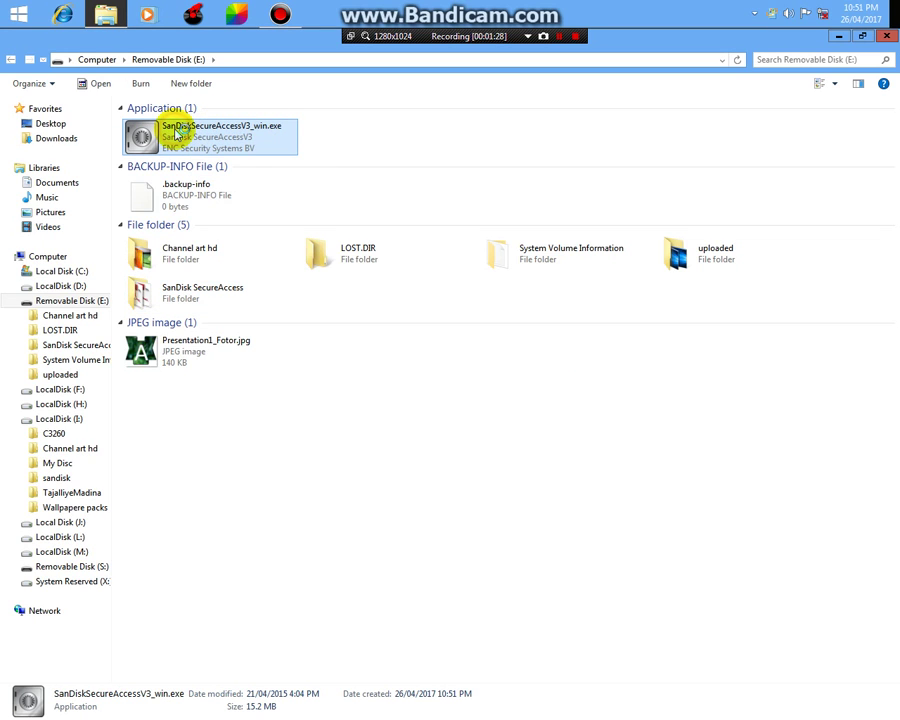
double_click(201, 137)
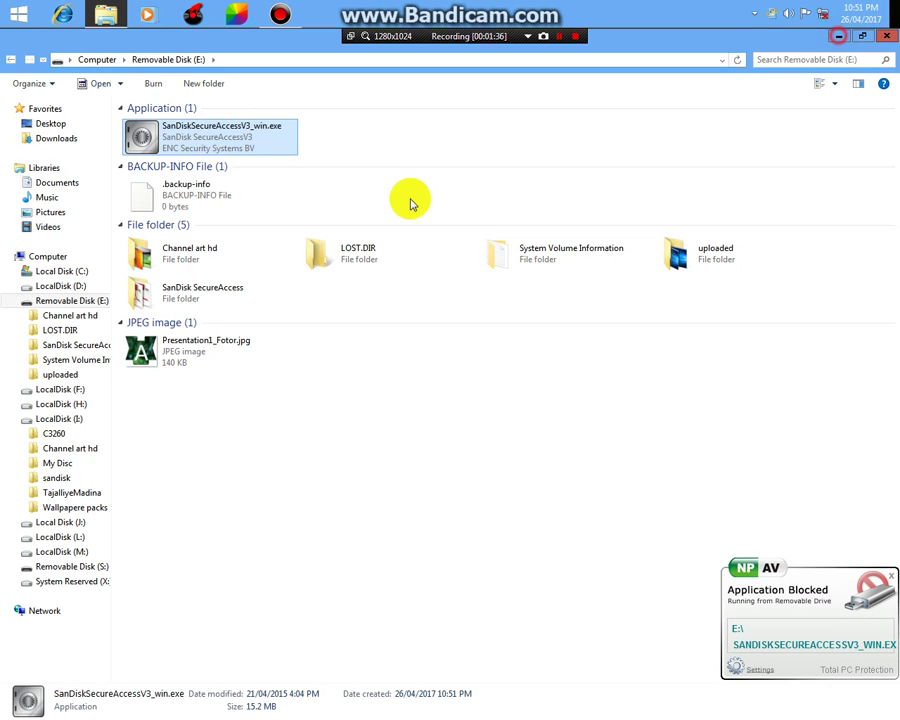
Examine the SecureAccess download address in the desktop file New Text Document.sif, and close the file
key(super+d)
double_click(140, 272)
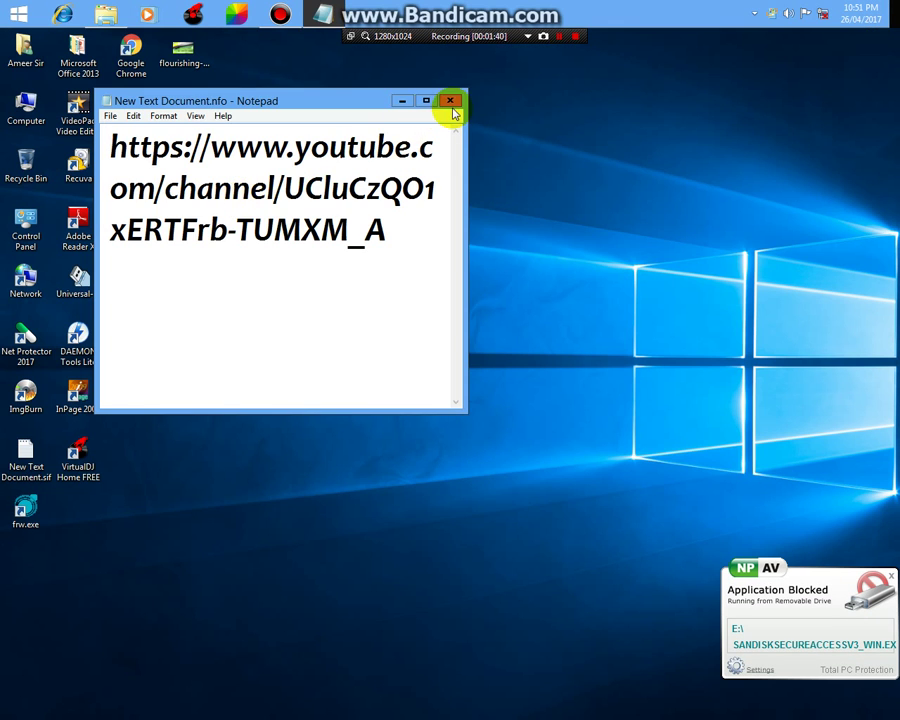
click(451, 101)
click(25, 458)
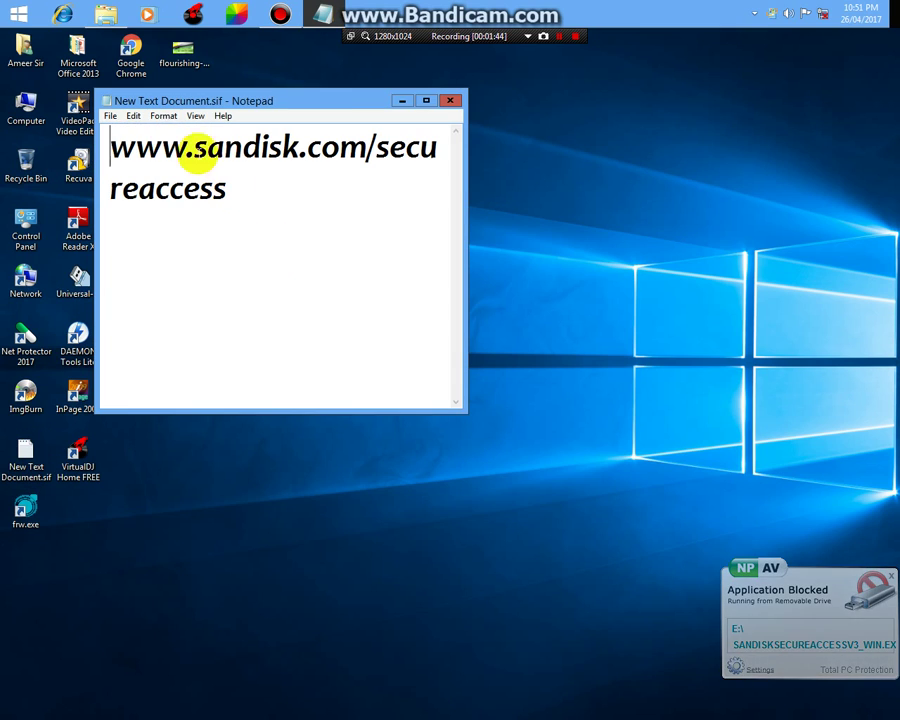
click(115, 144)
drag(115, 144, 412, 175)
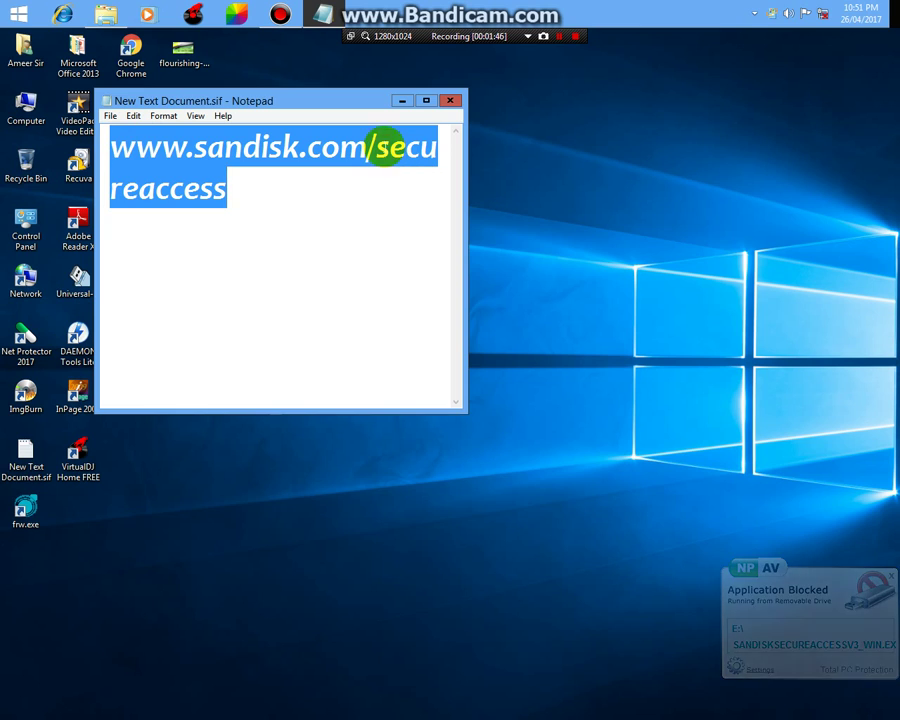
click(451, 101)
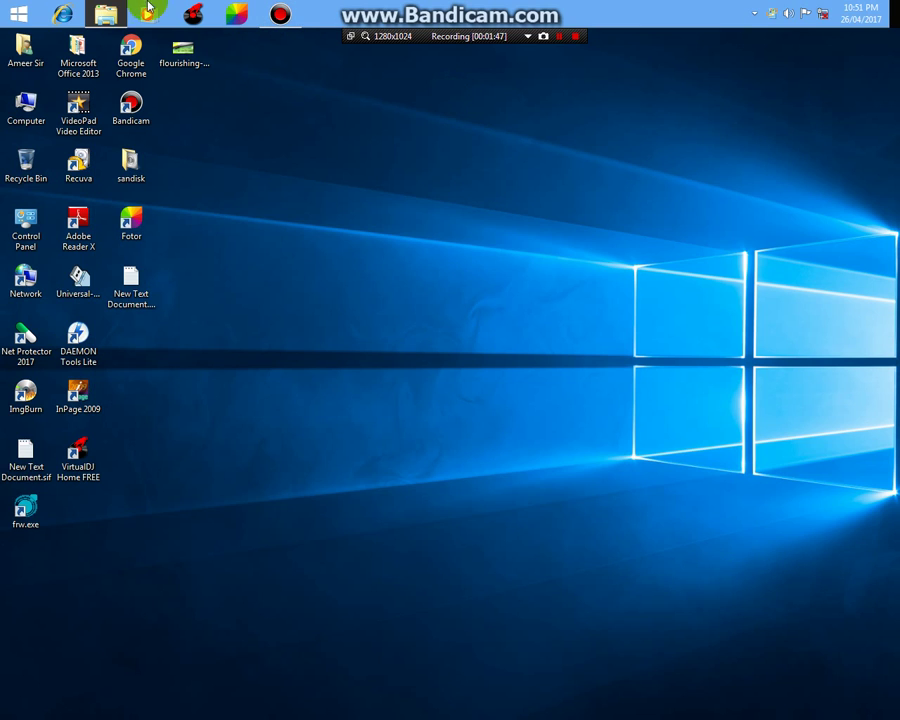
Return to Removable Disk (E:) and try running SanDiskSecureAccessV3_win.exe again to bring up the antivirus notification
click(107, 13)
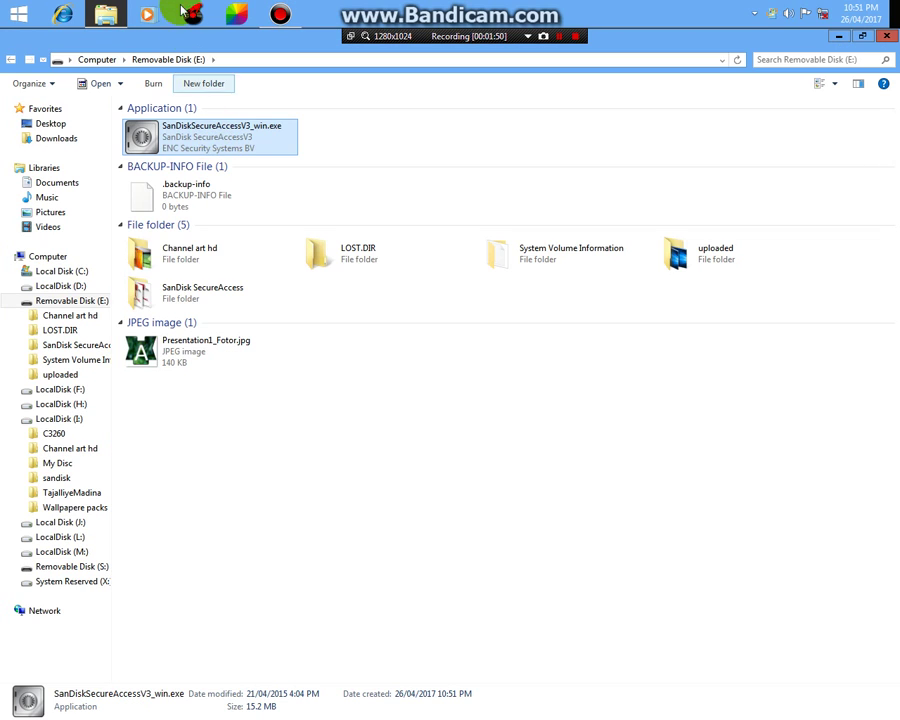
double_click(191, 133)
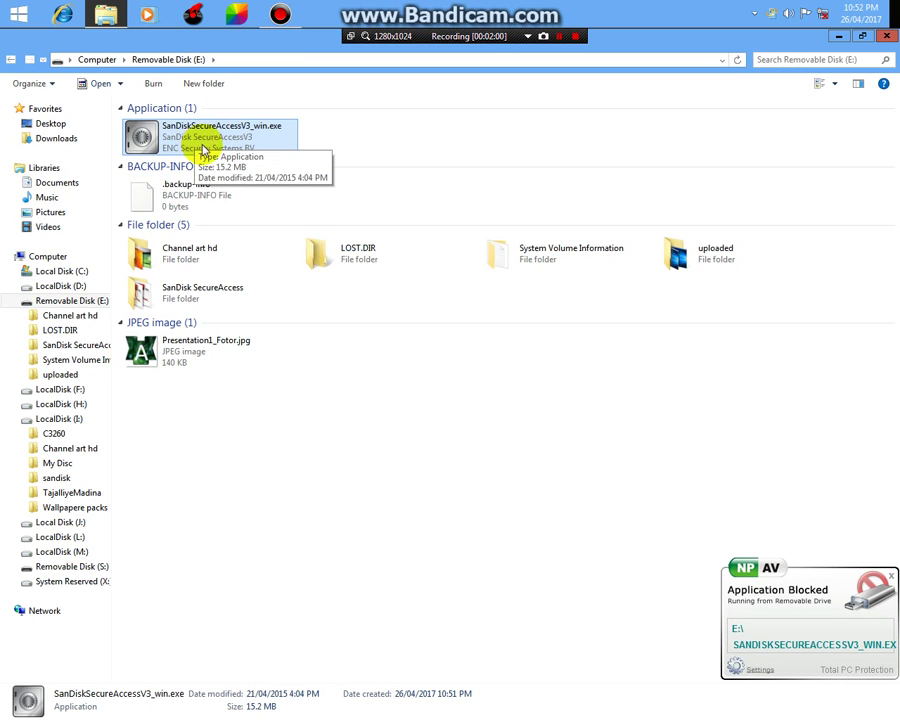
click(866, 603)
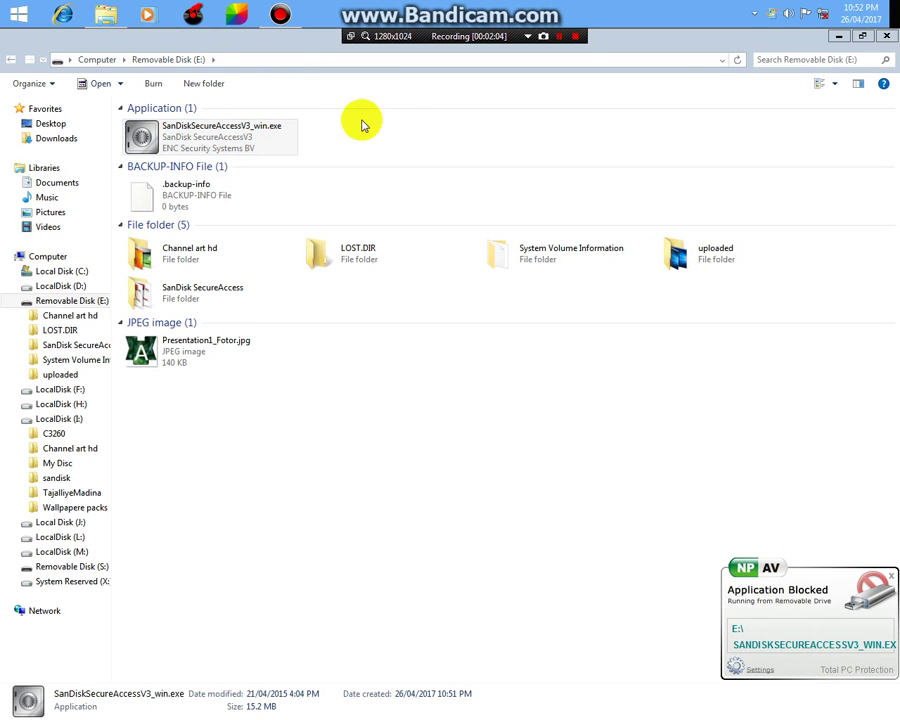
Apply Allow All Applications for USB drive launches in the NPAV Removable Drive Application Control settings
click(838, 36)
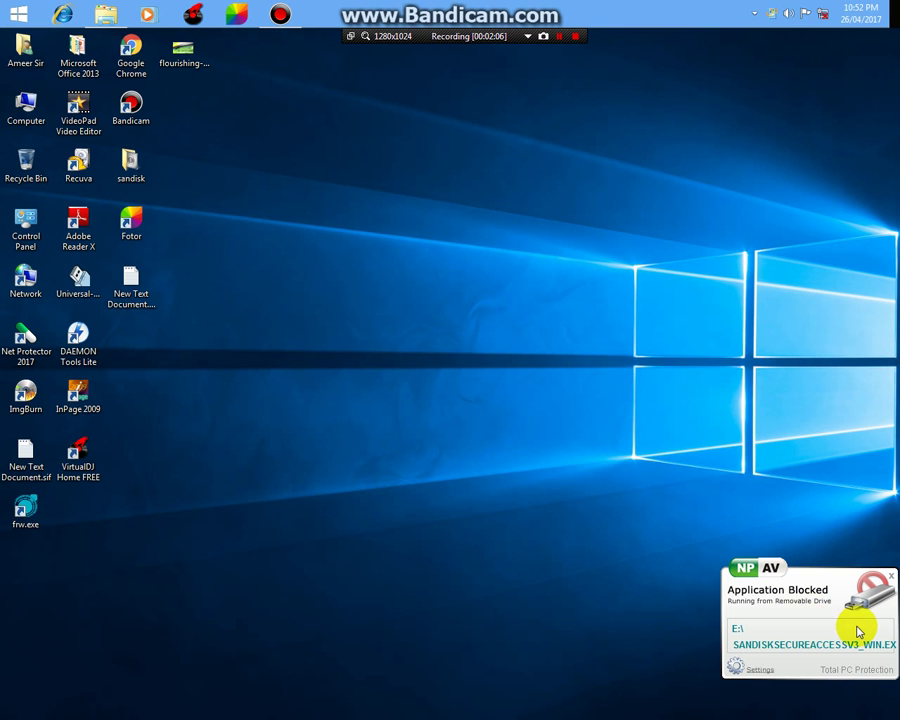
click(779, 659)
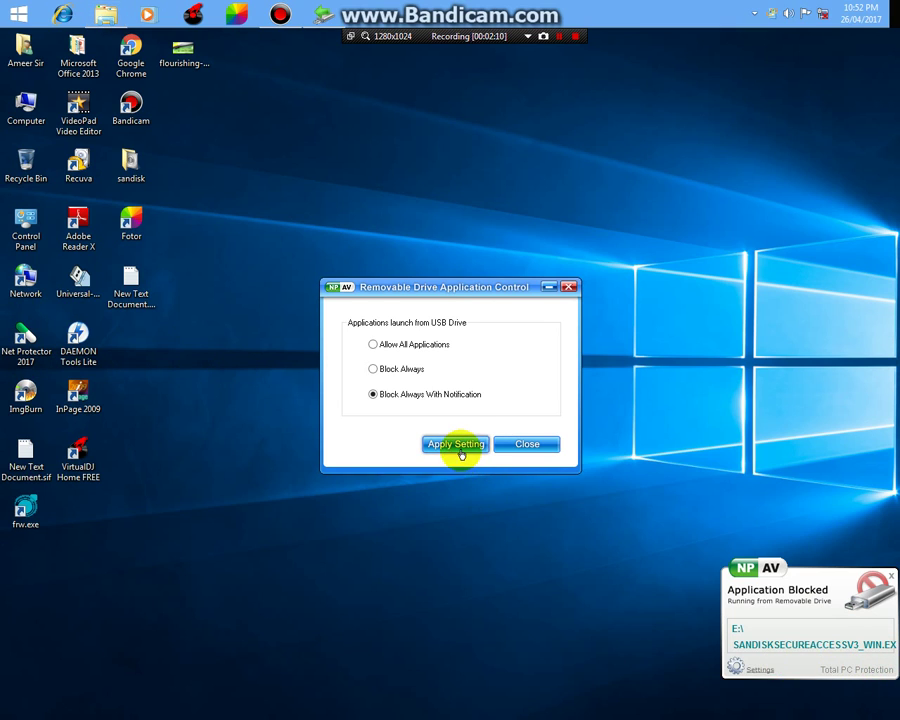
click(414, 348)
click(456, 443)
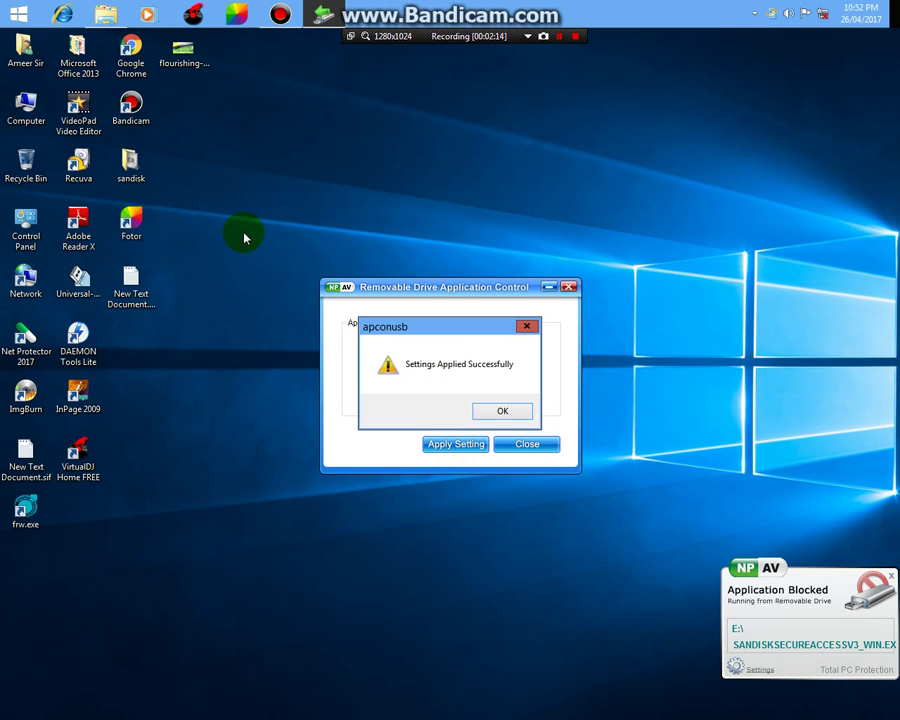
click(502, 413)
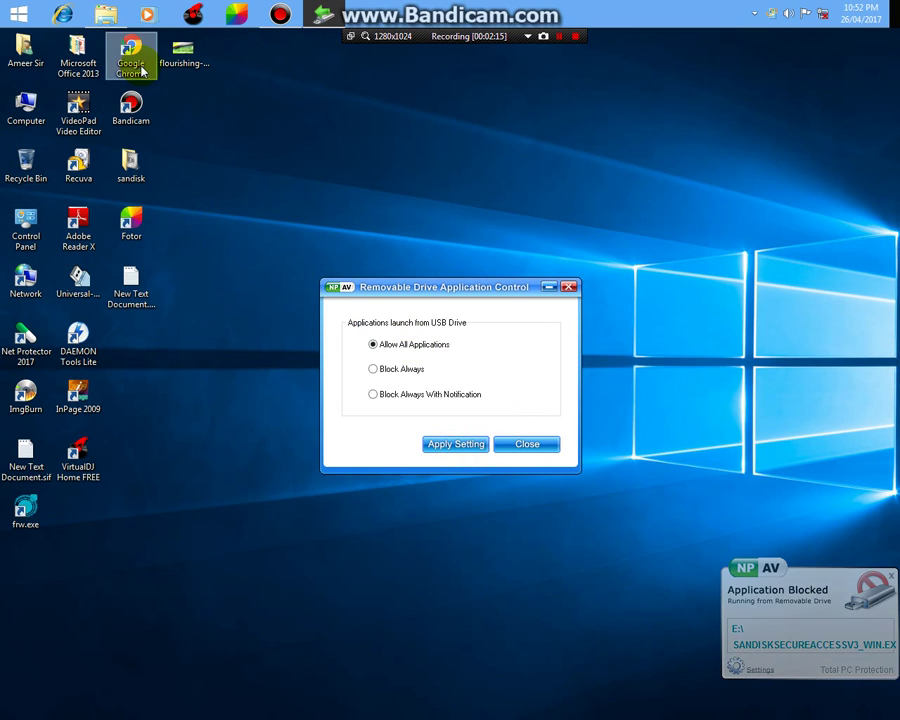
Launch SanDiskSecureAccessV3_win.exe from Removable Disk (E:) and move its Welcome window slightly higher
click(115, 14)
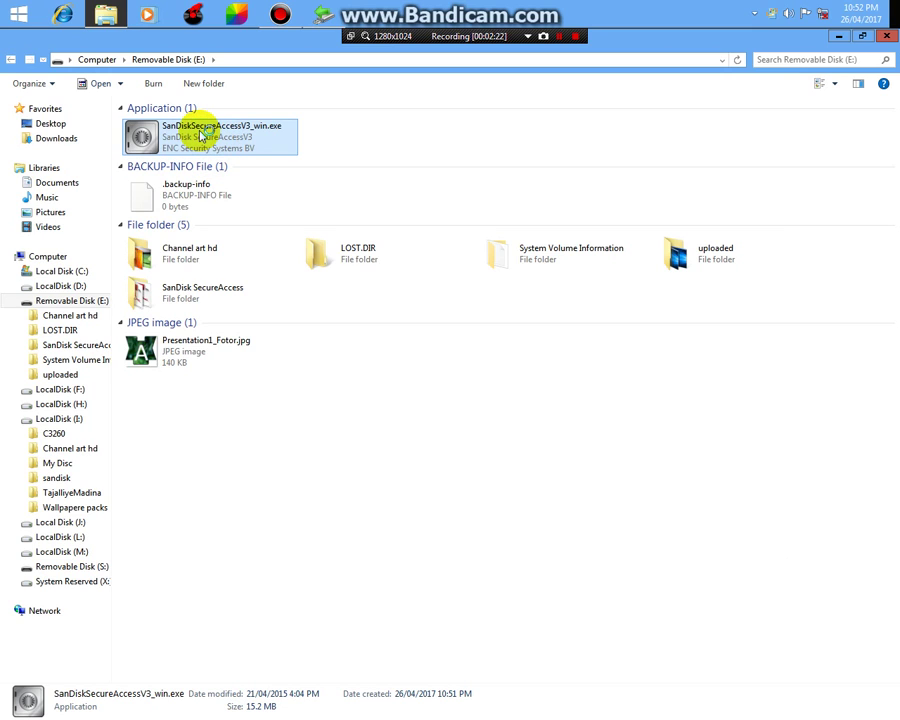
double_click(201, 136)
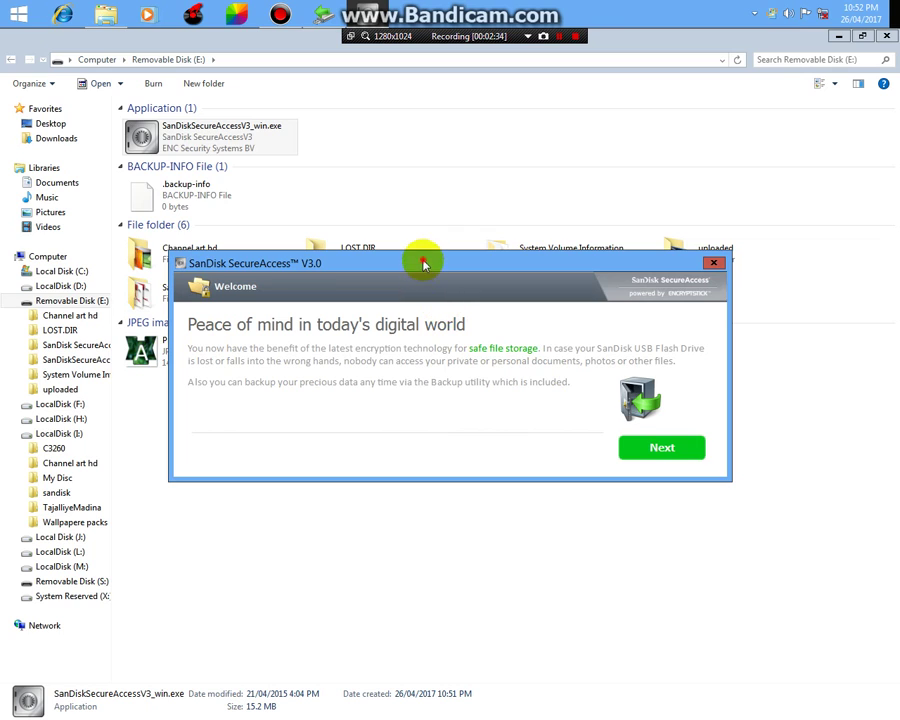
drag(422, 259, 425, 240)
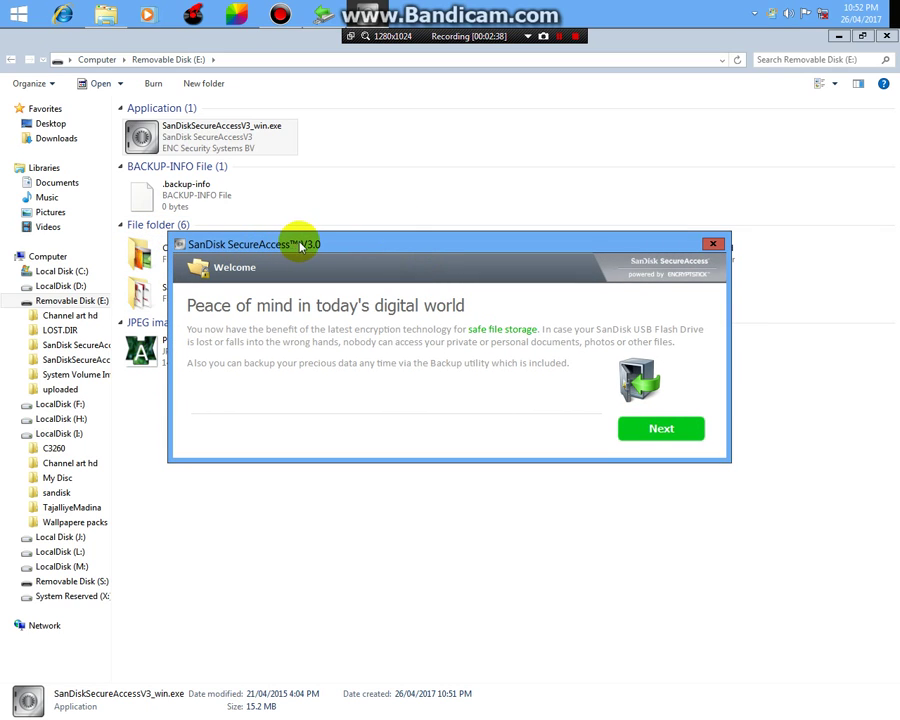
Move the Welcome window higher, continue to the End User License Agreement, and accept its terms to proceed
drag(300, 247, 301, 231)
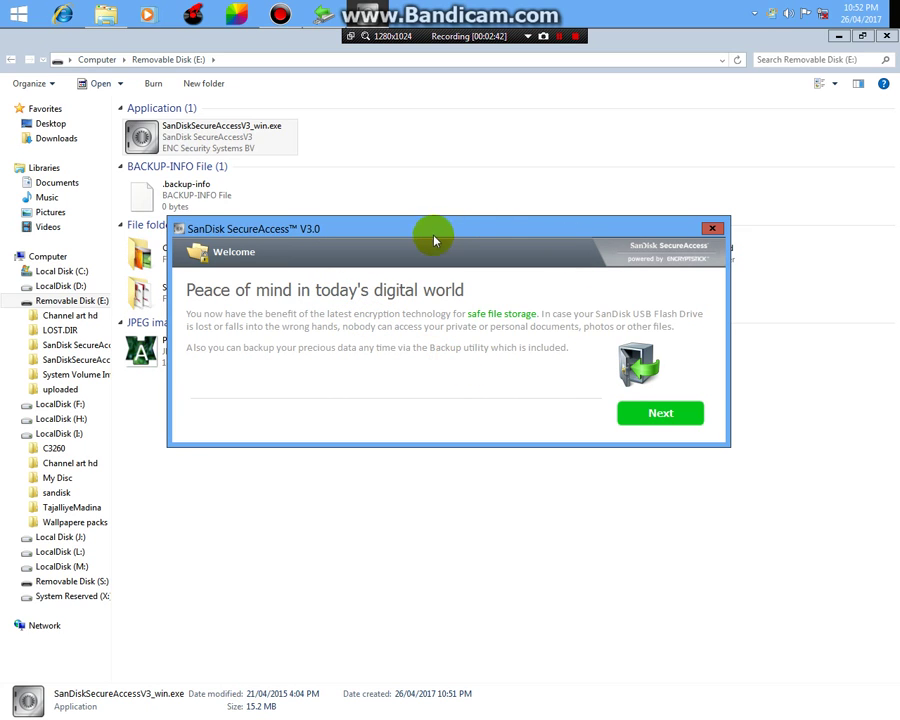
drag(426, 227, 418, 217)
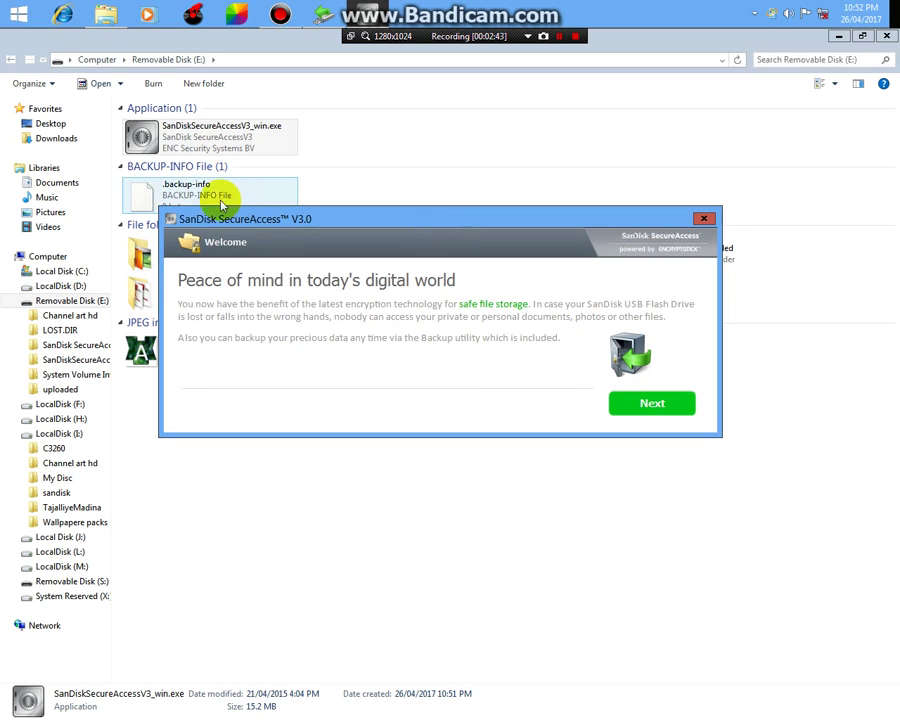
click(650, 405)
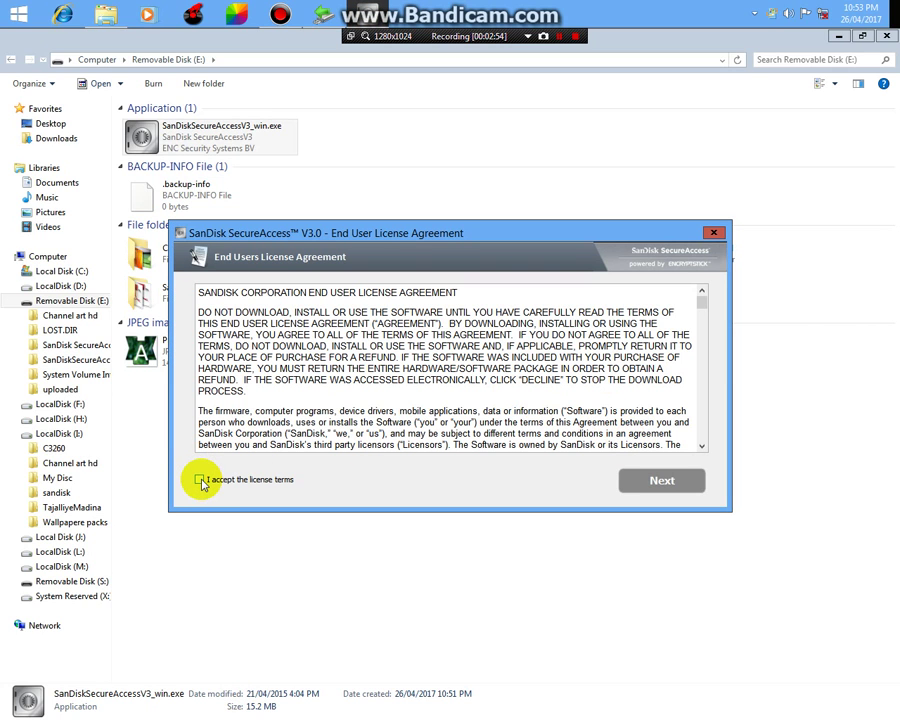
click(200, 481)
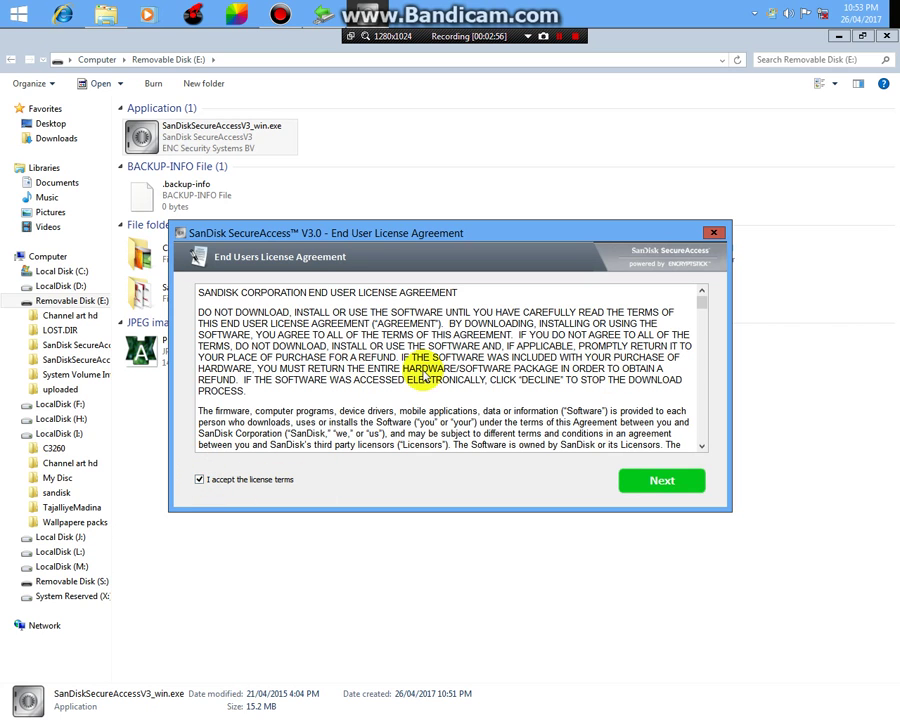
scroll(438, 372, down, 3)
scroll(438, 374, up, 3)
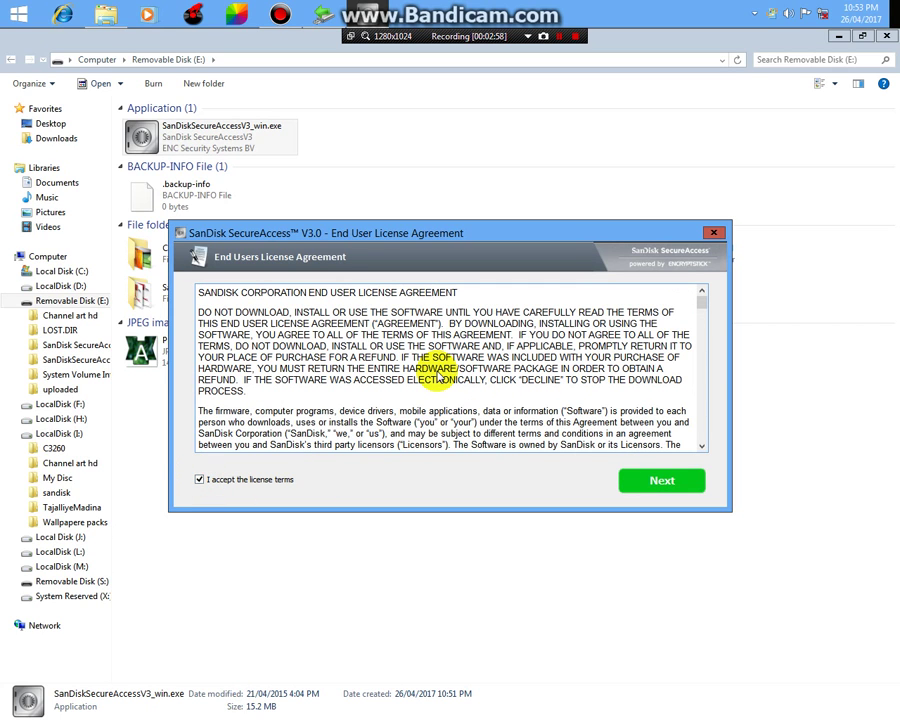
click(656, 482)
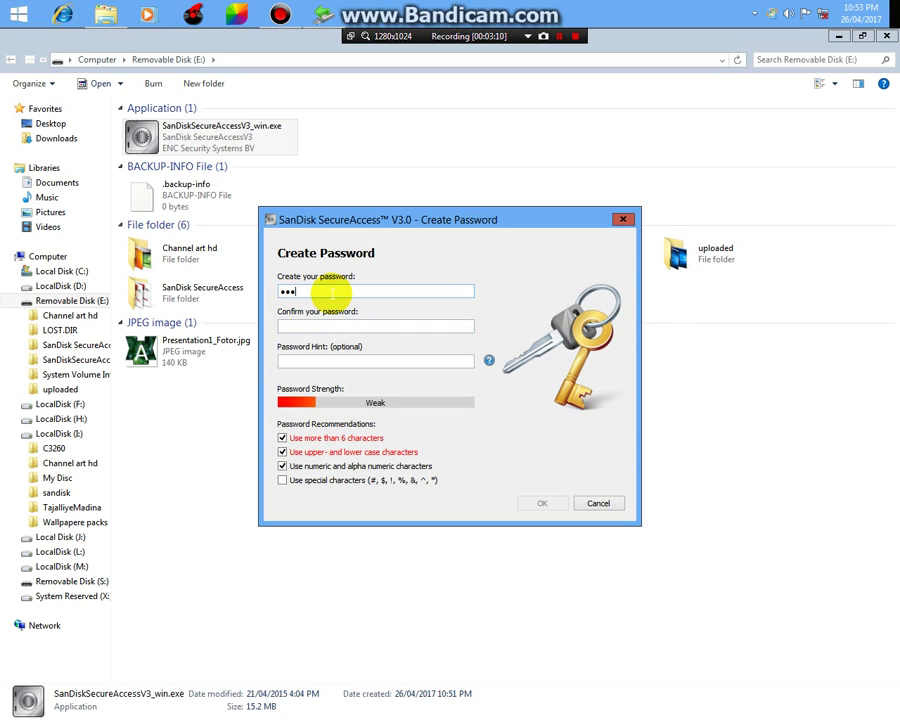
Fill in the new vault password, its confirmation, and the optional password hint in Create Password
drag(300, 291, 251, 289)
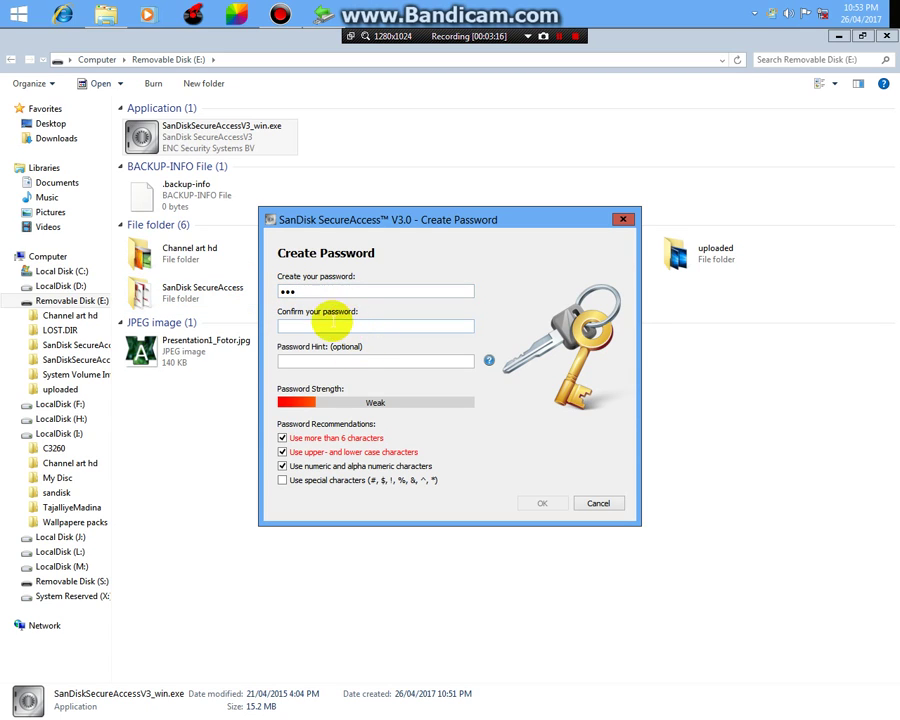
click(303, 326)
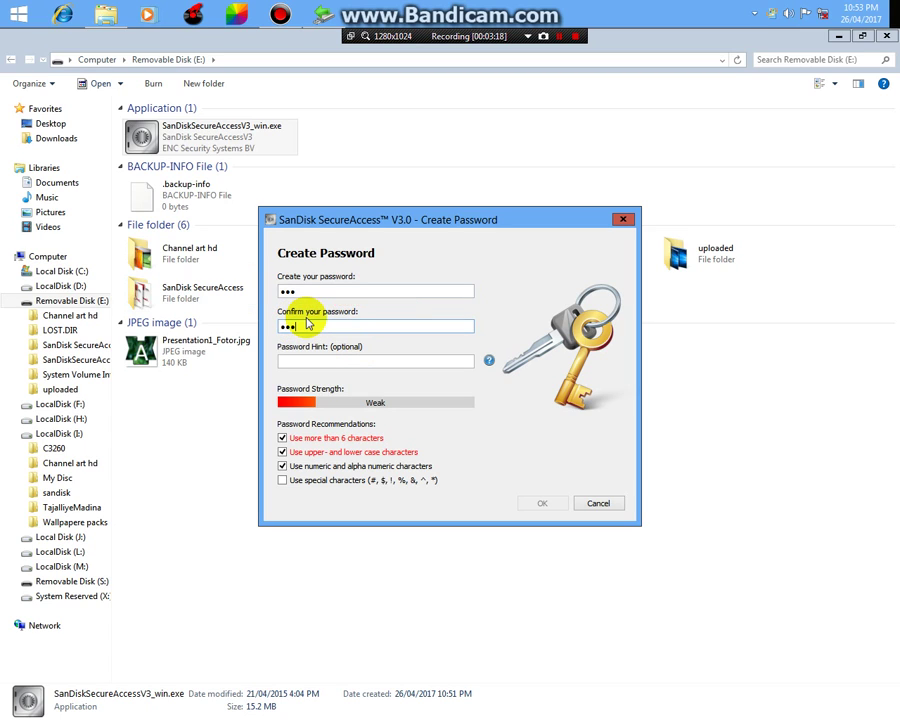
click(316, 358)
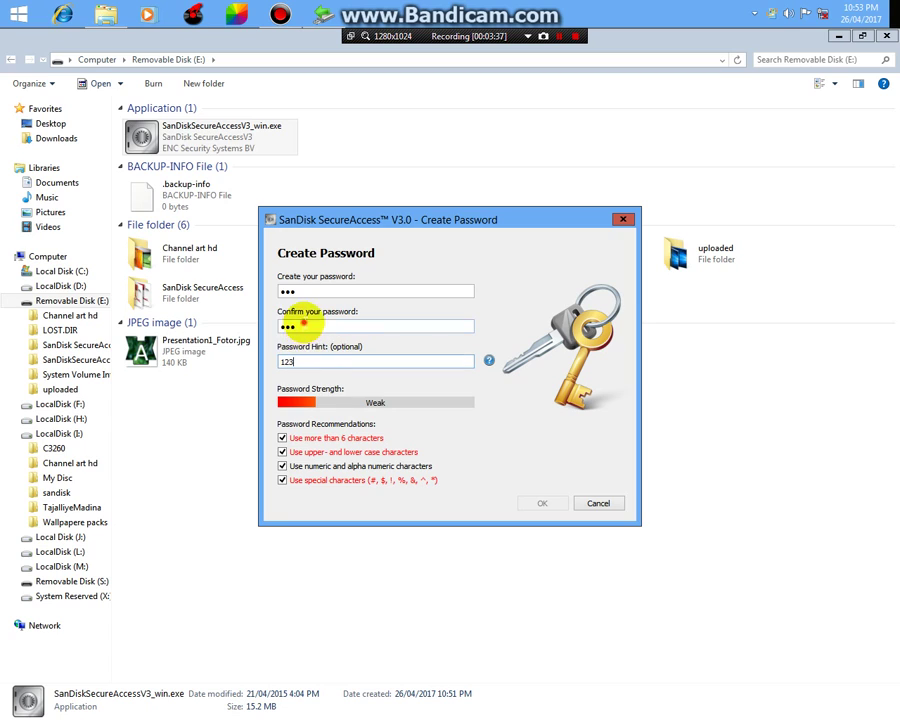
Clear both password fields and enter a longer six-character vault password with its matching confirmation
double_click(310, 326)
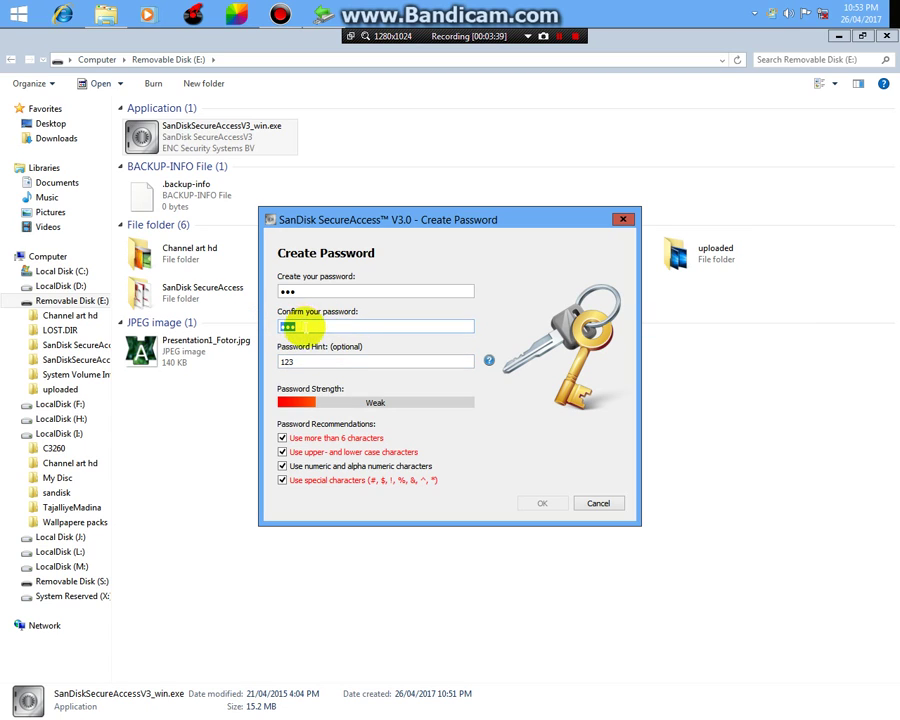
double_click(298, 290)
key(BackSpace)
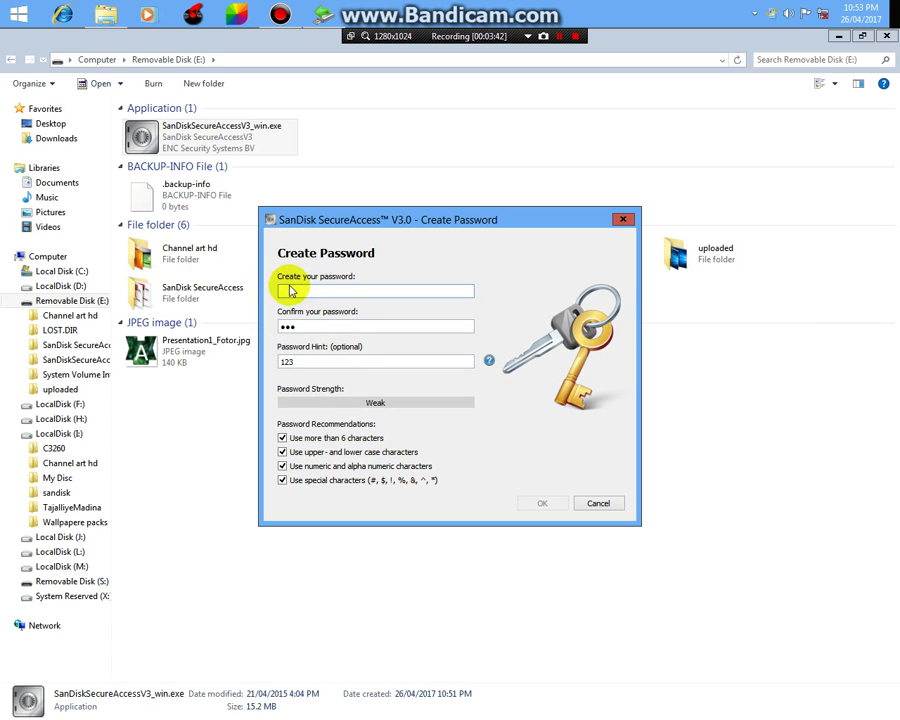
double_click(291, 326)
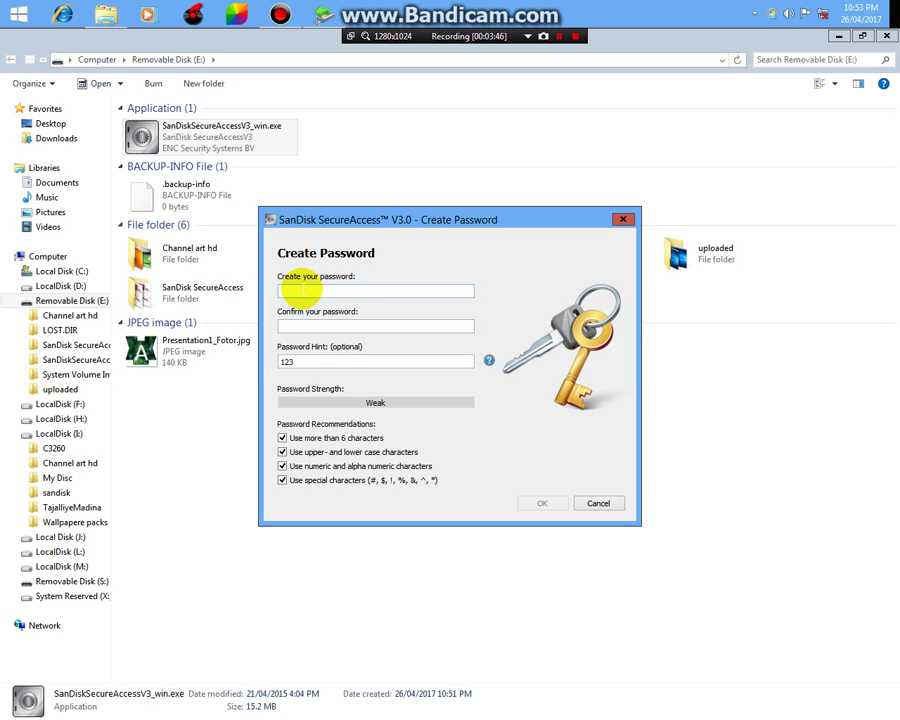
text(1)
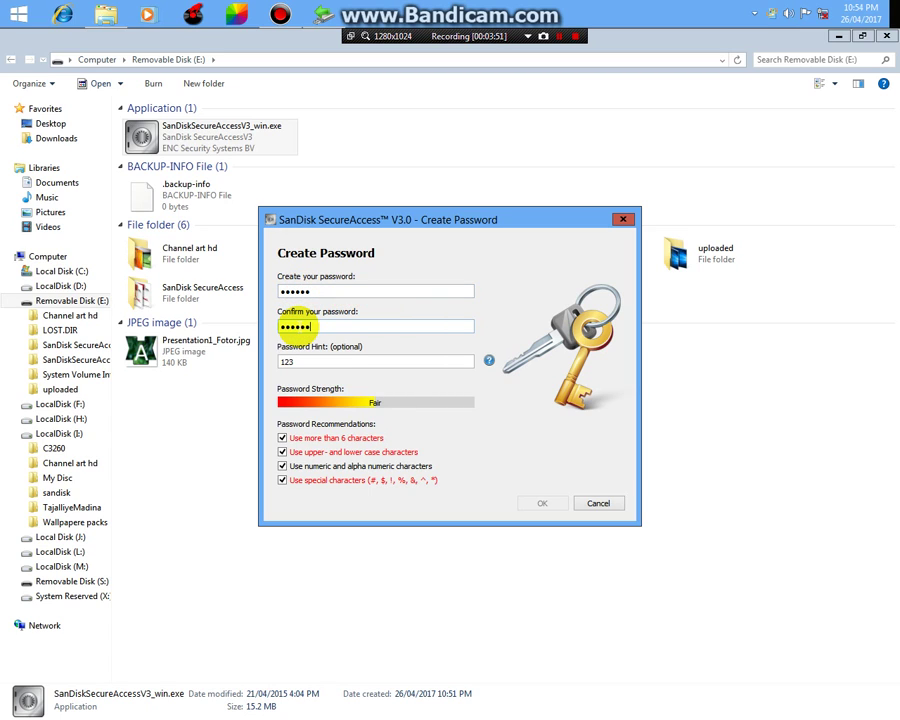
double_click(348, 362)
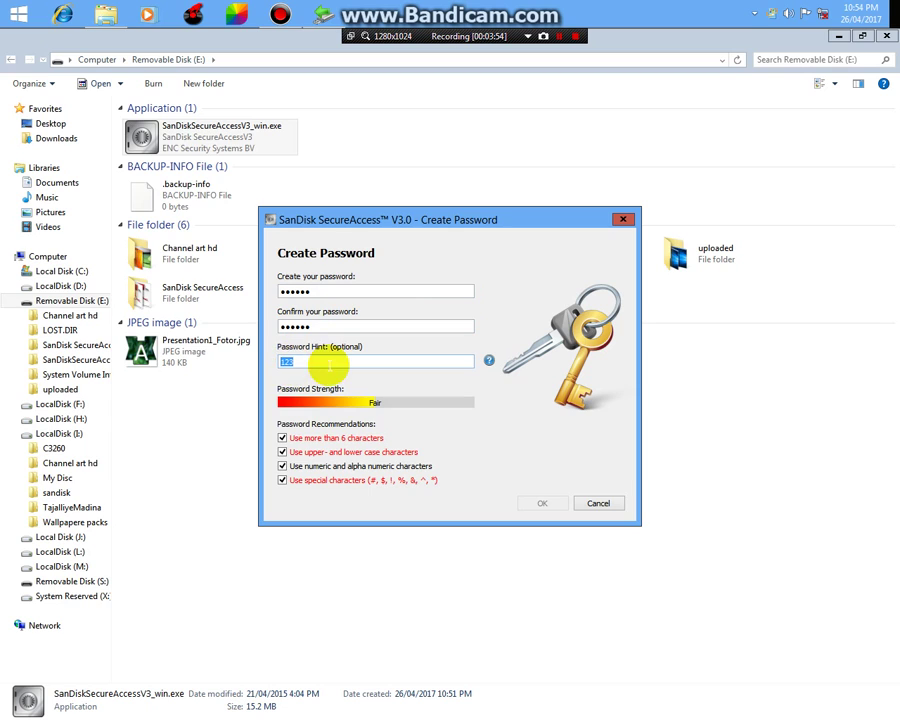
Turn off all four password recommendations and confirm the new vault password
click(283, 467)
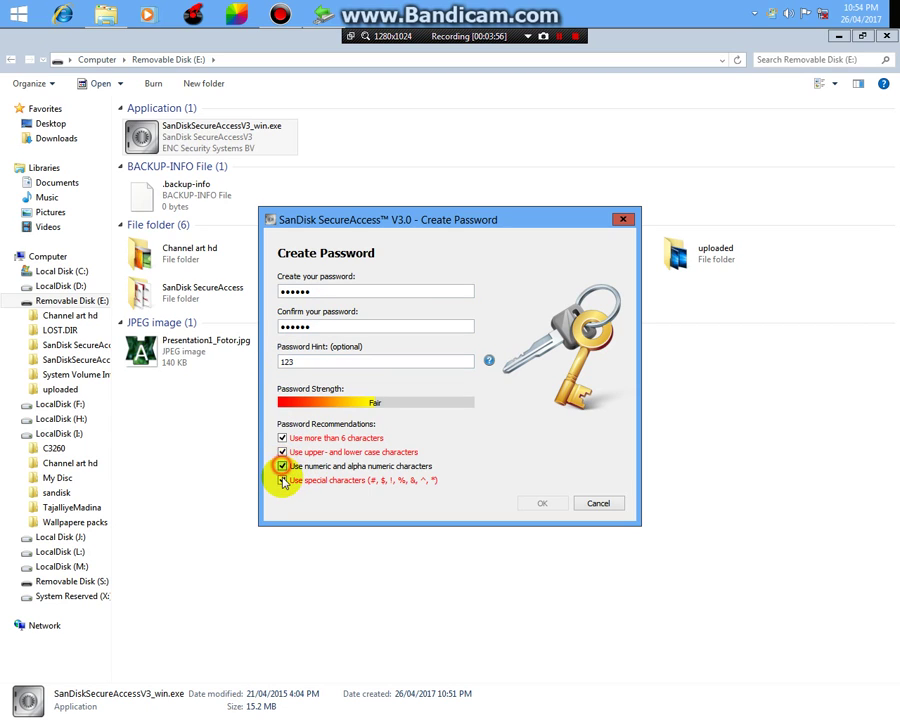
click(284, 481)
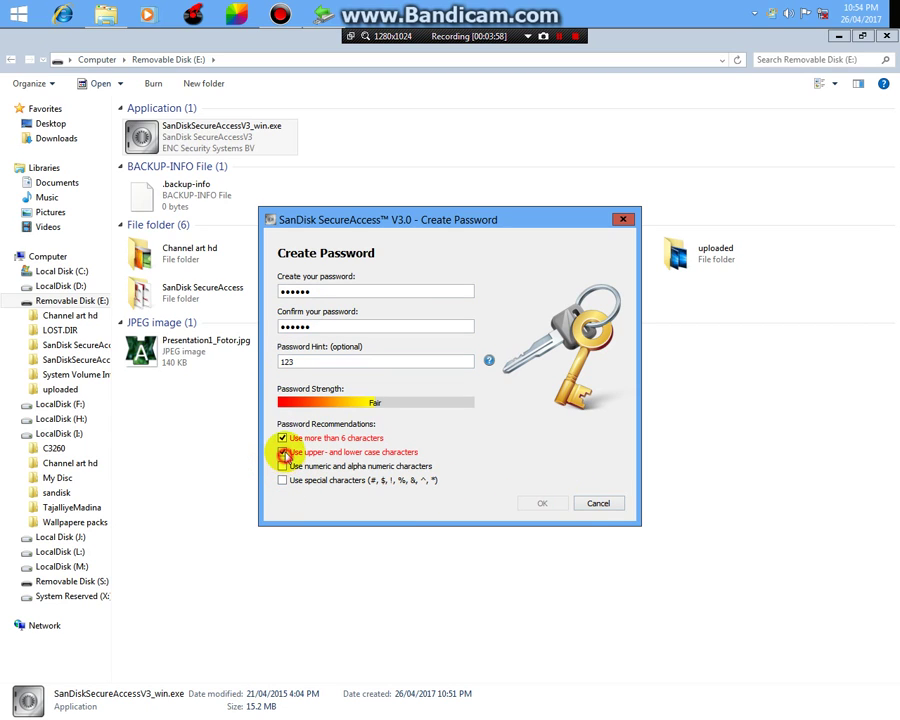
click(283, 452)
click(282, 438)
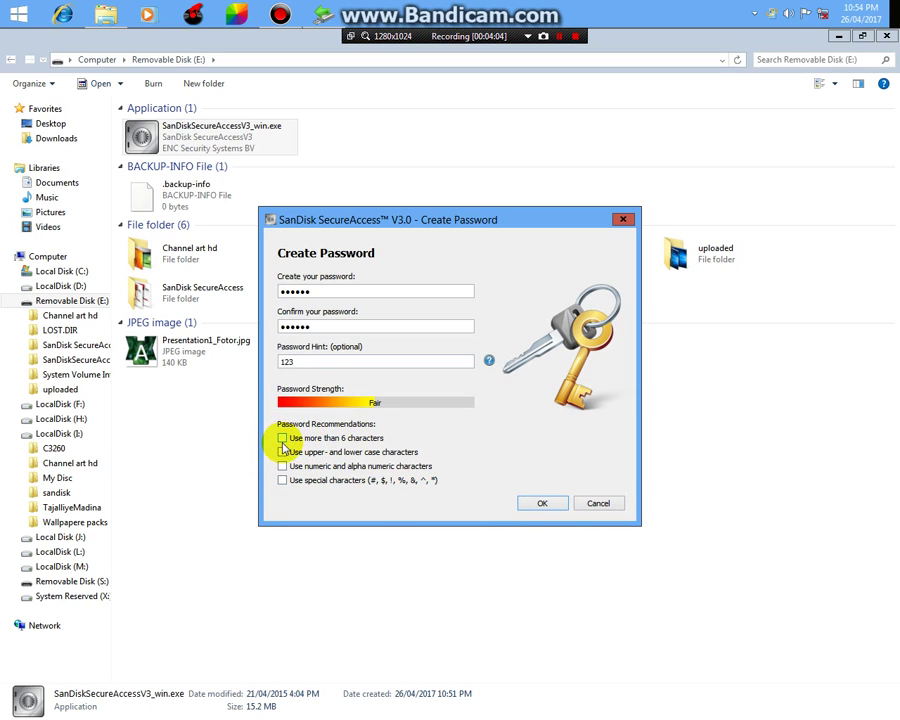
click(542, 504)
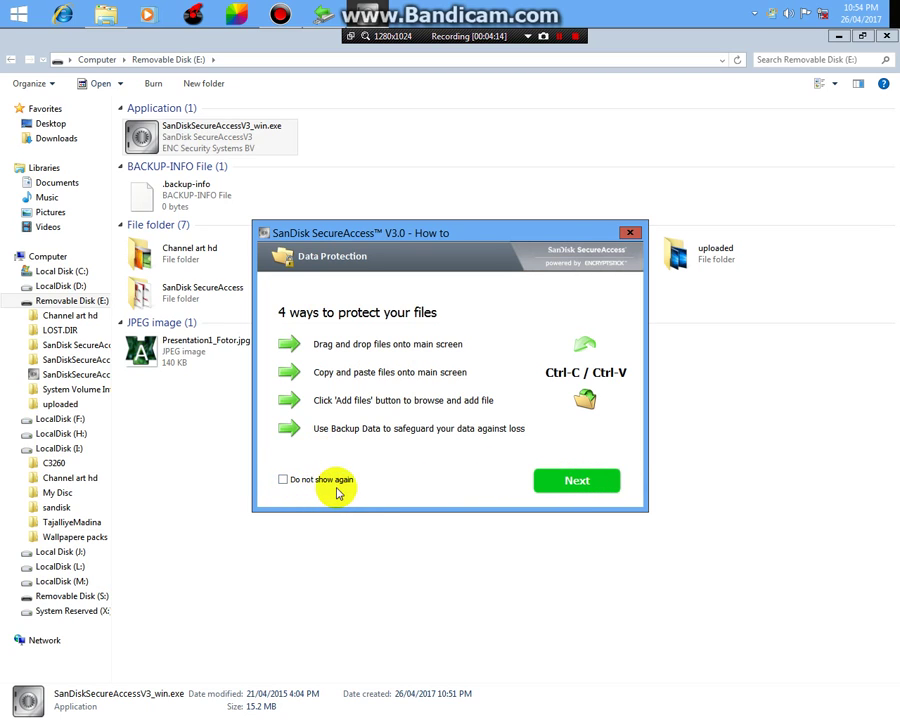
Continue past the Data Protection guide to My Vault, move the vault window higher, and close SecureAccess
click(568, 482)
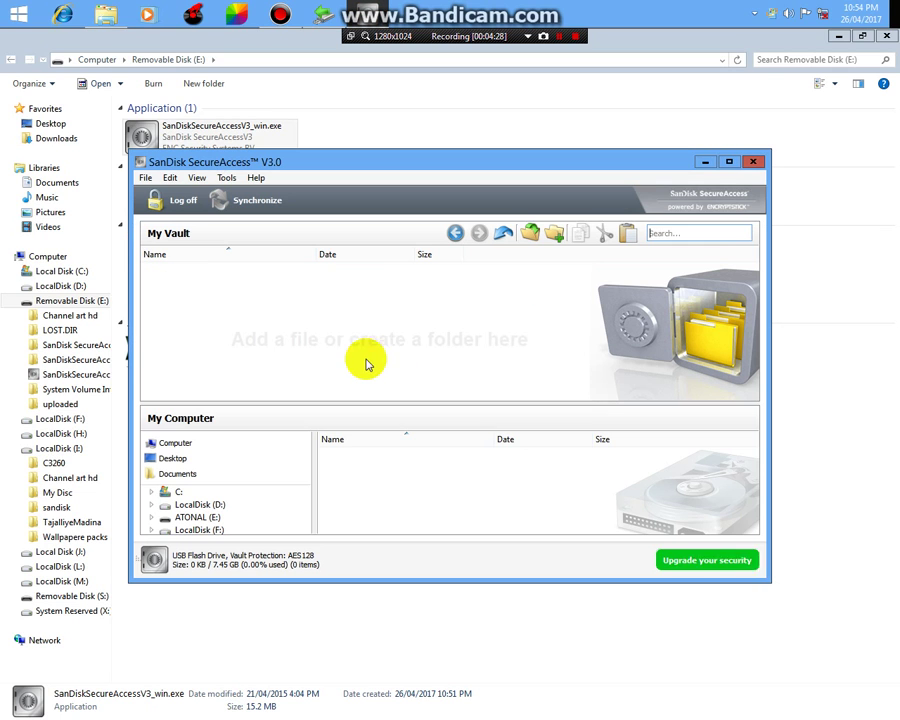
drag(383, 171, 382, 115)
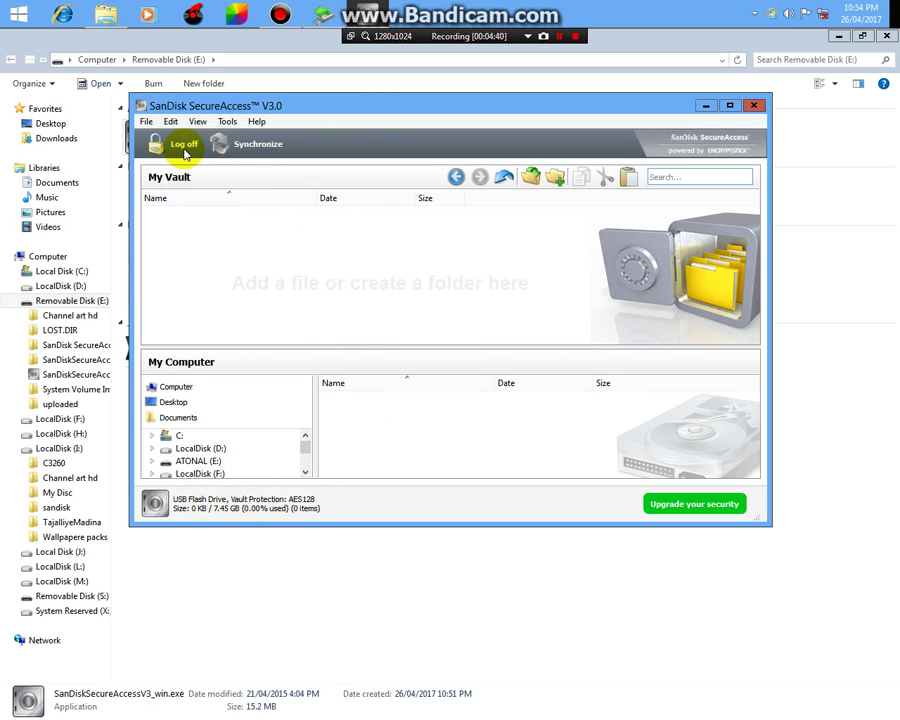
click(740, 175)
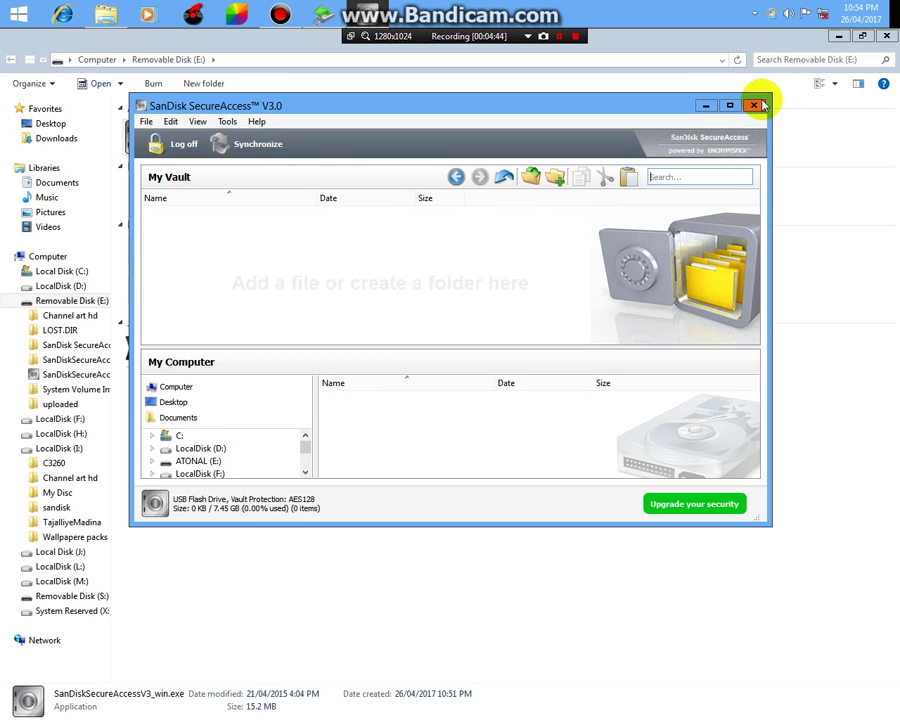
click(756, 106)
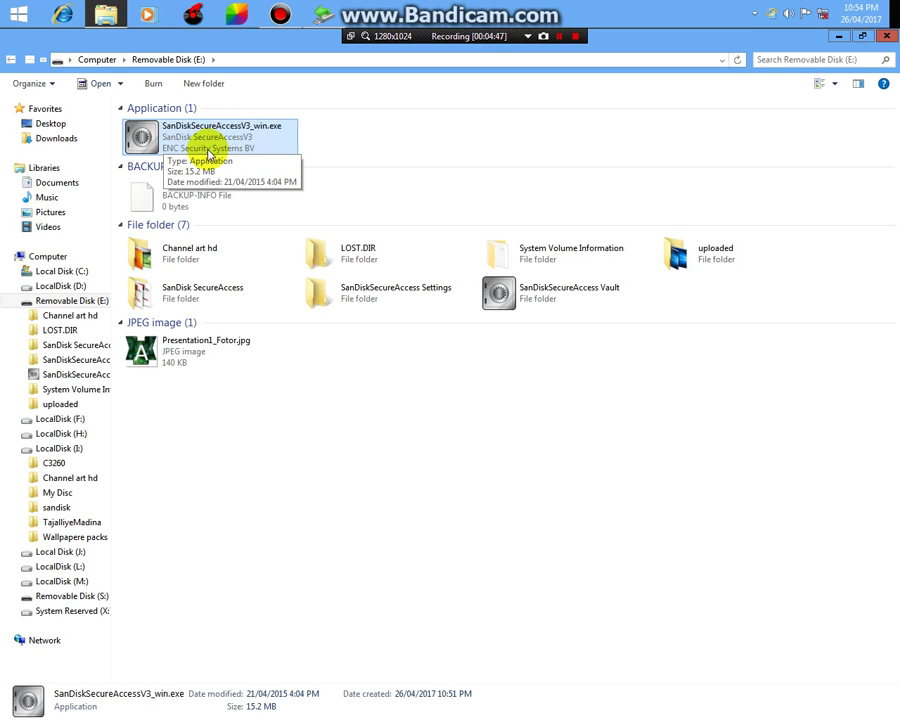
Relaunch SanDiskSecureAccessV3_win.exe from Removable Disk (E:), log in with the vault password, and dismiss the Data Protection guide
double_click(184, 135)
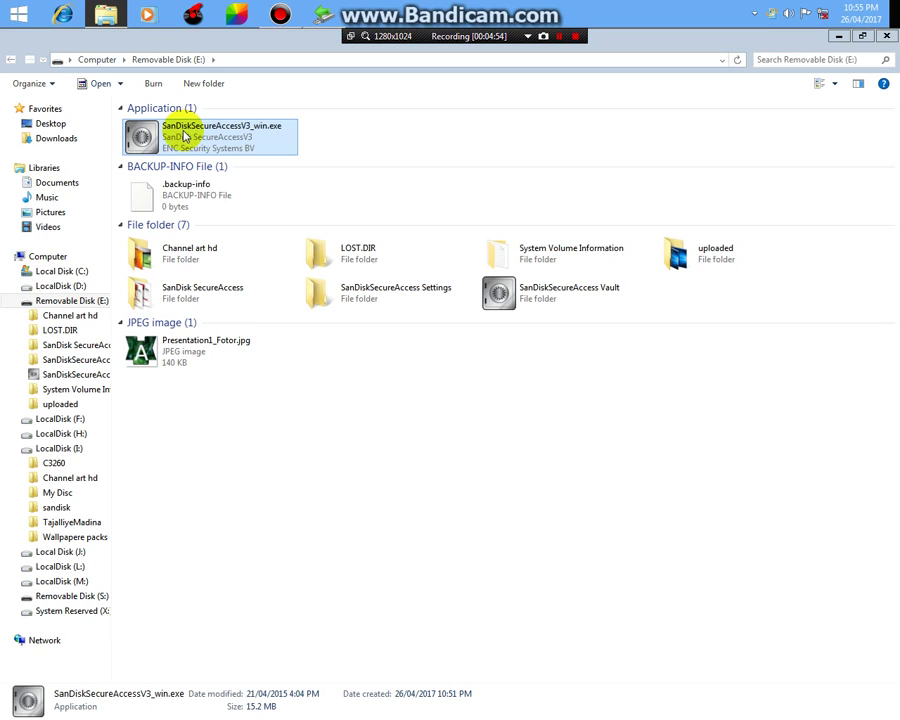
click(214, 137)
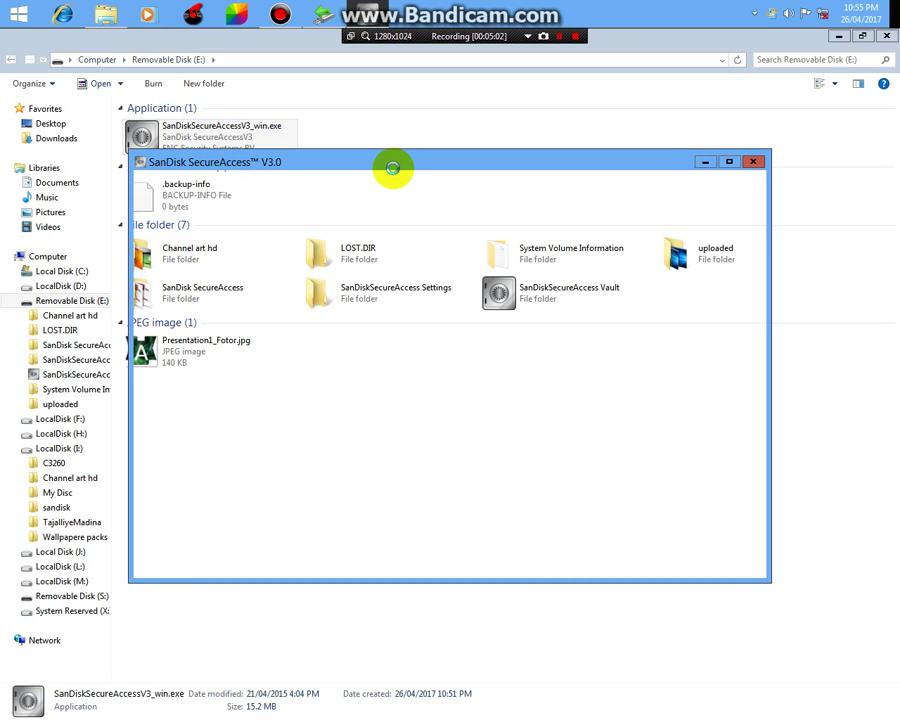
drag(428, 161, 422, 131)
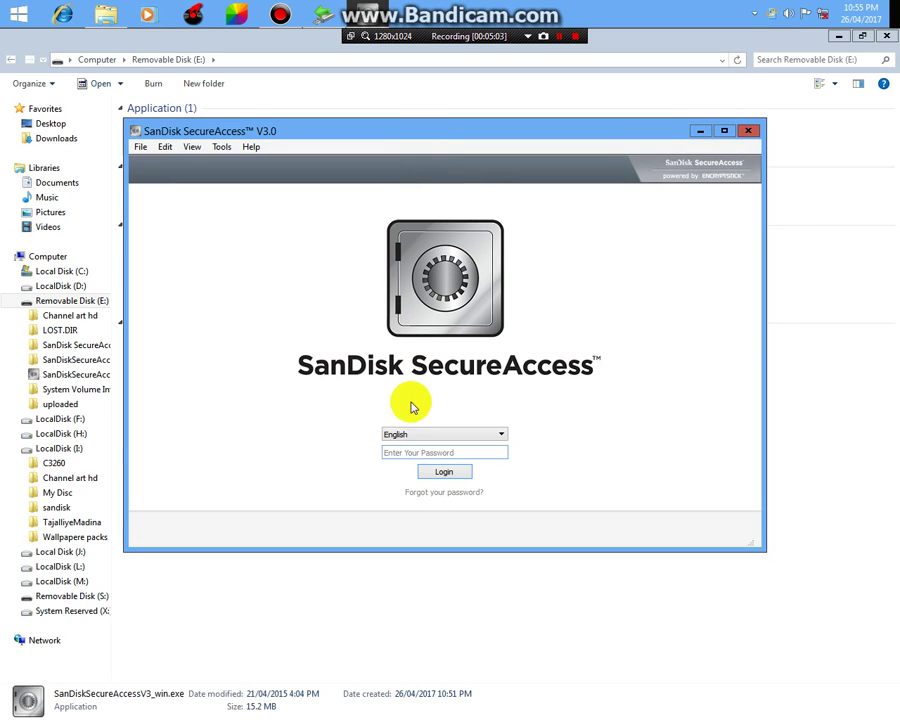
click(395, 451)
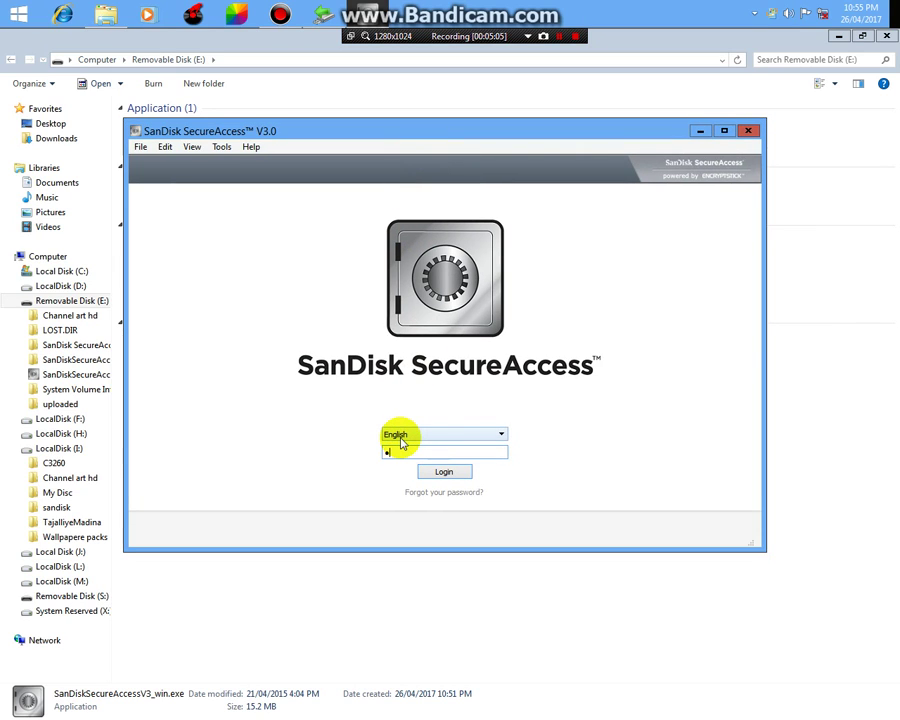
click(441, 472)
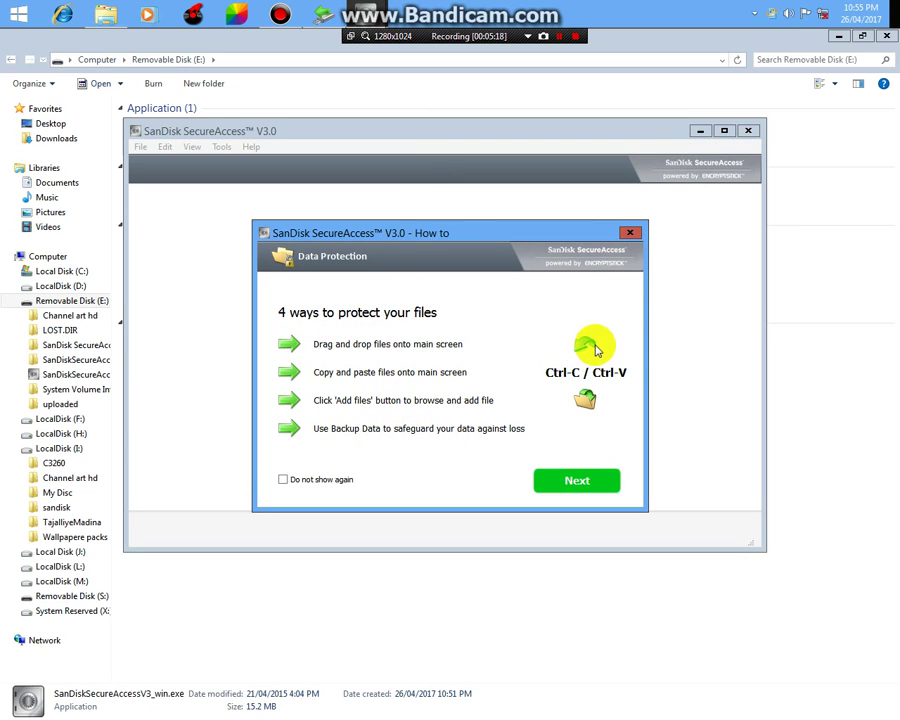
click(628, 234)
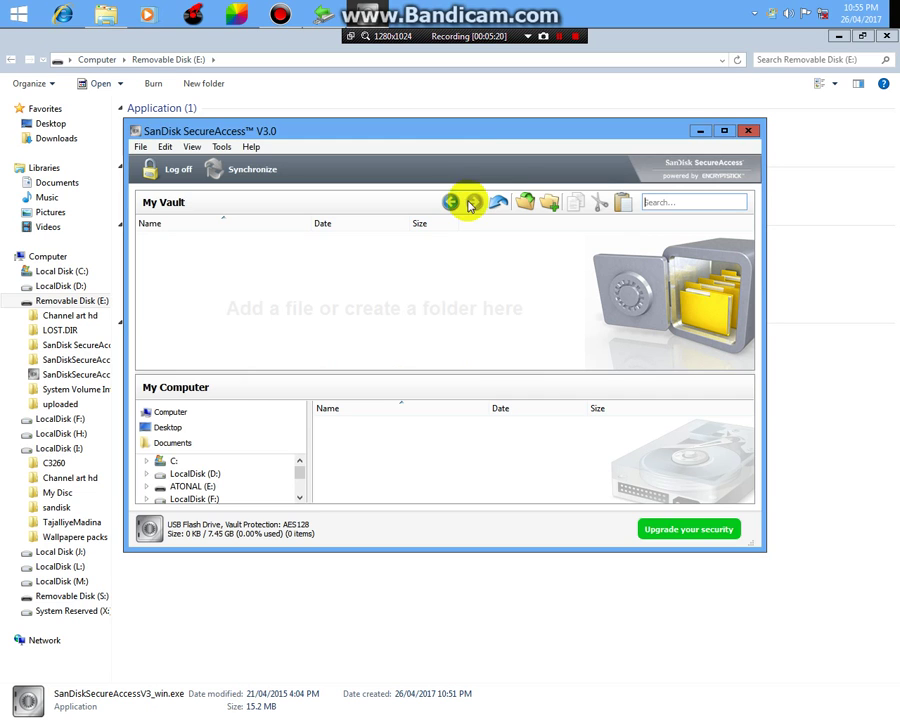
drag(446, 133, 446, 113)
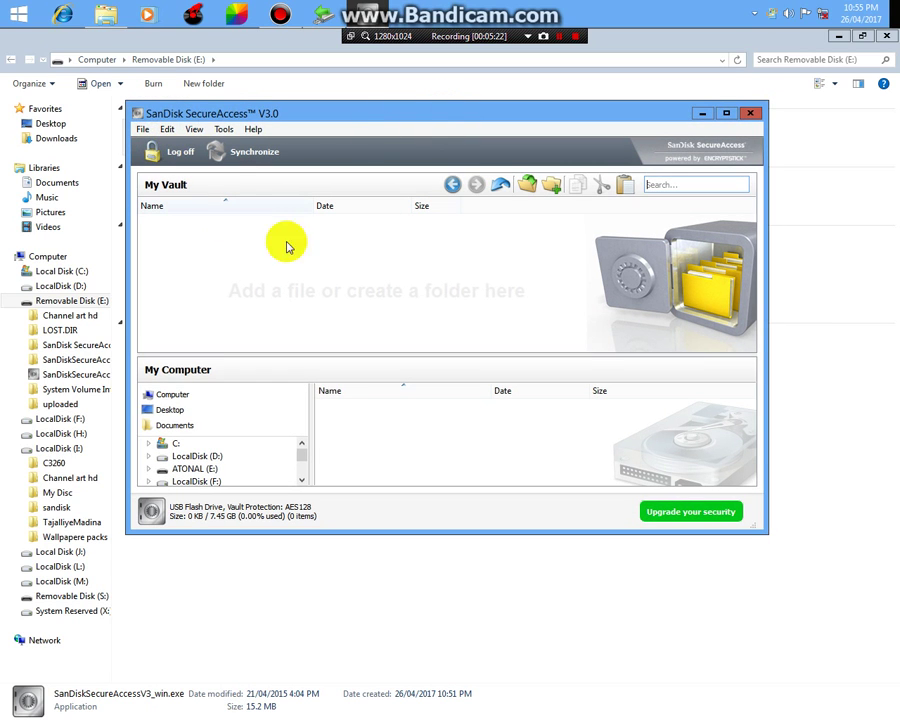
Go up one level in My Vault and view the available actions for USB Flash Drive
click(503, 185)
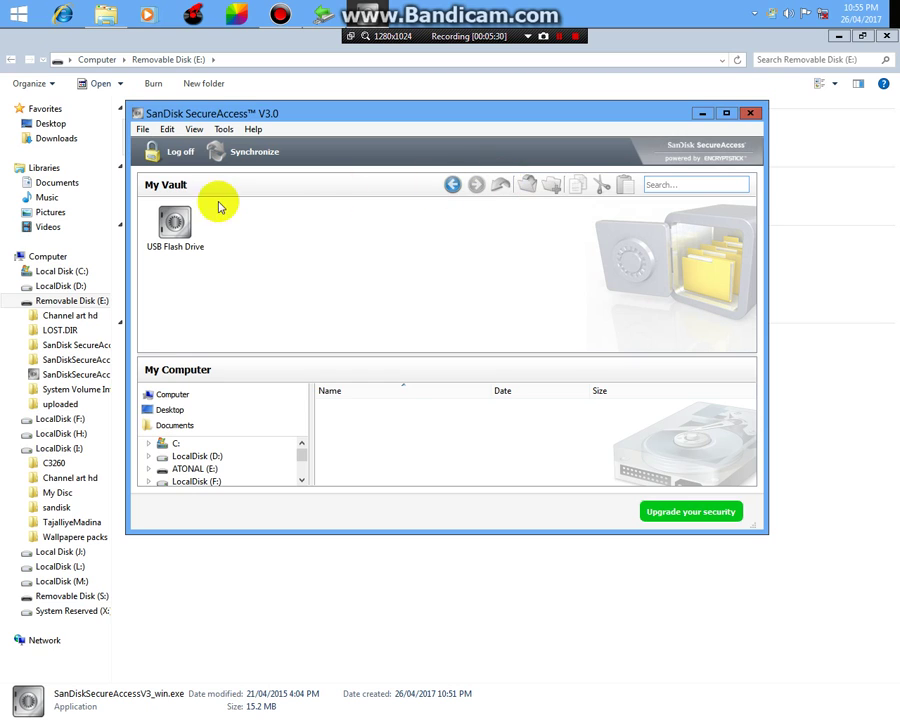
right_click(166, 216)
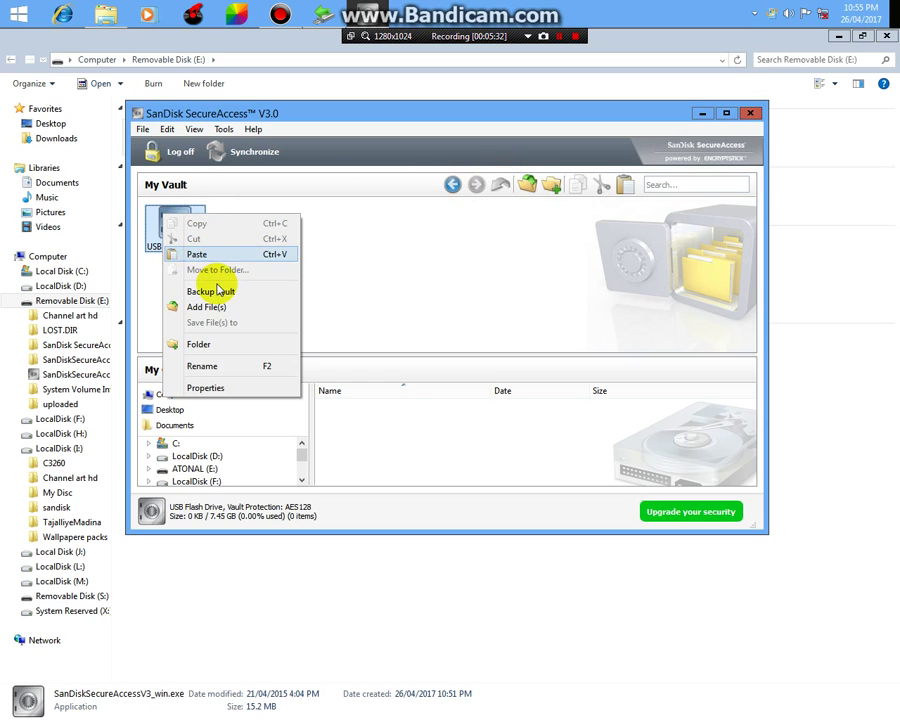
click(688, 114)
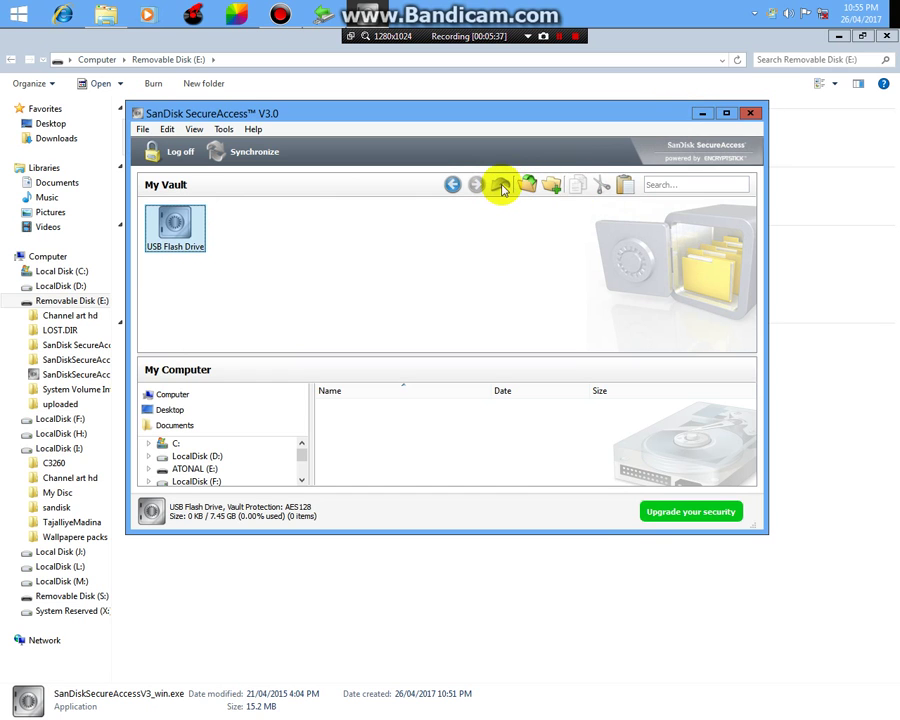
Minimize the vault and Removable Disk (E:) windows and copy flourishing-youtube-channel-art_Fotor.jpg from the desktop
click(703, 114)
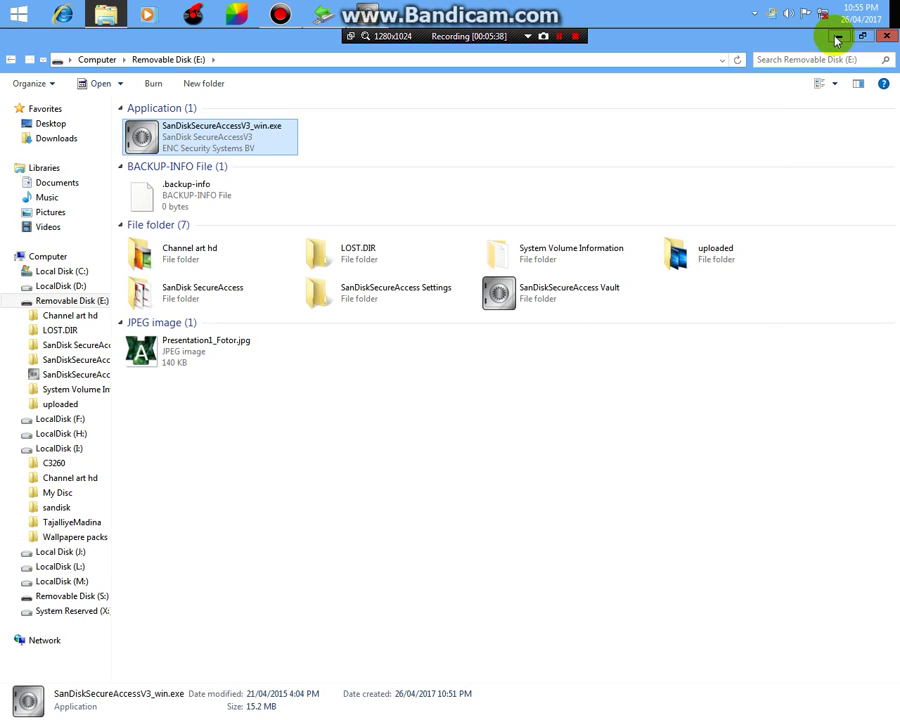
click(836, 36)
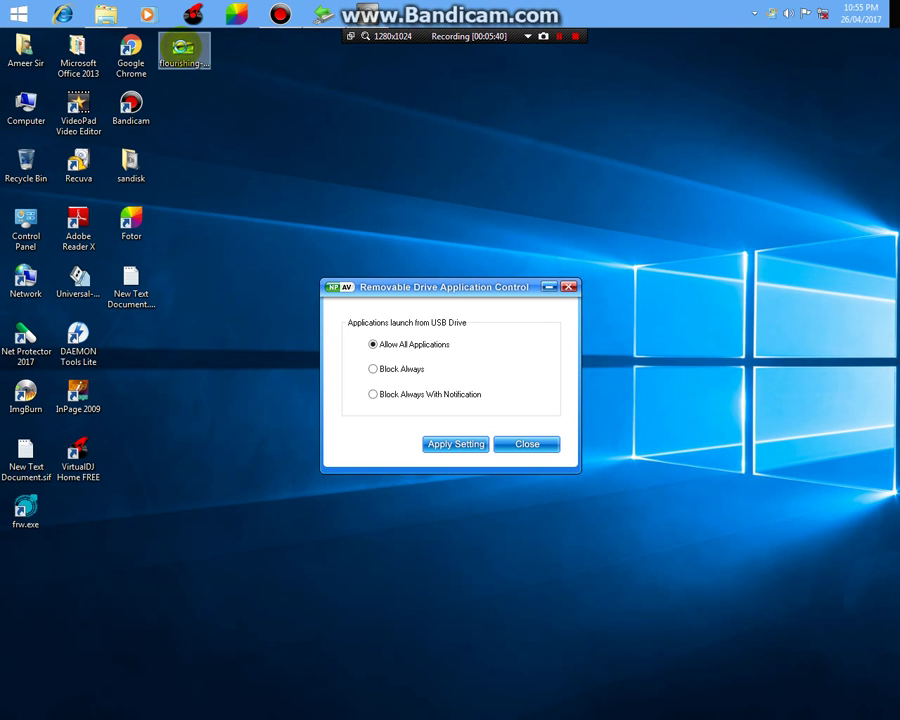
right_click(183, 47)
click(221, 421)
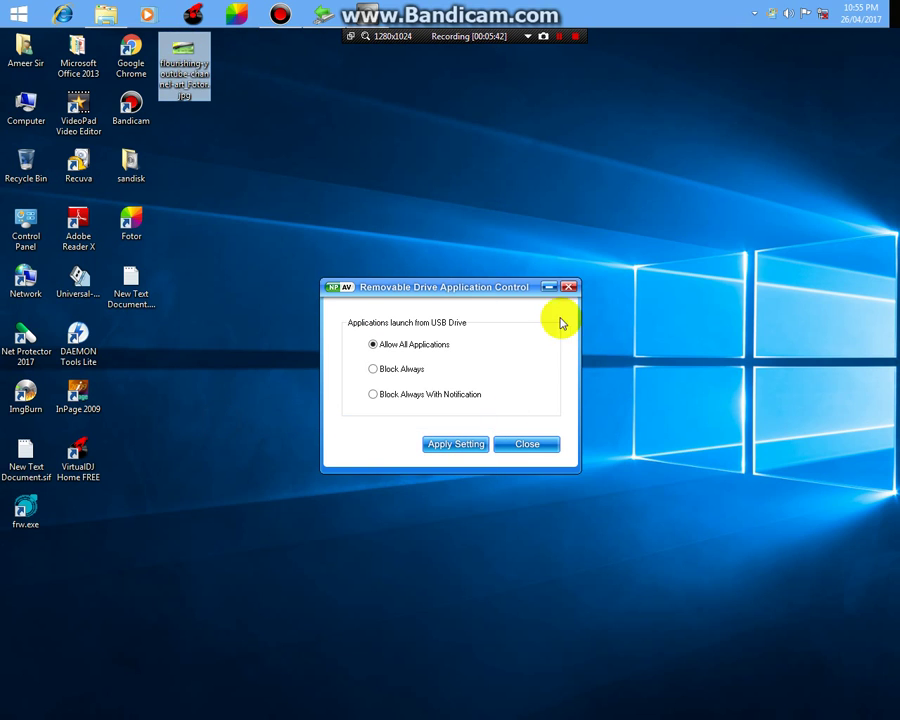
Close the Removable Drive Application Control dialog and bring the Removable Disk (E:) and SecureAccess vault windows back up
click(566, 281)
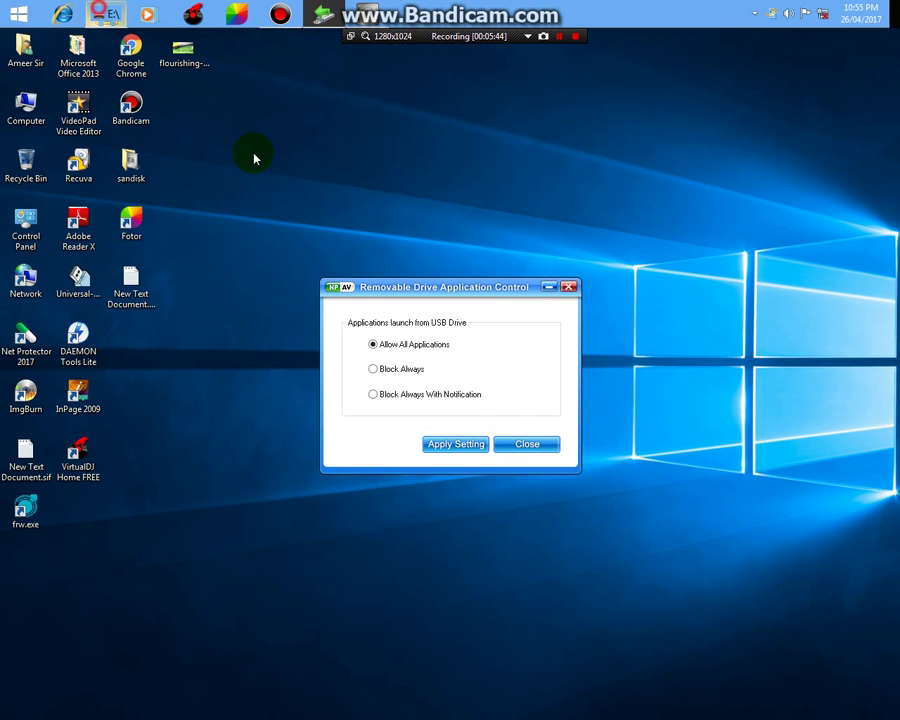
click(105, 14)
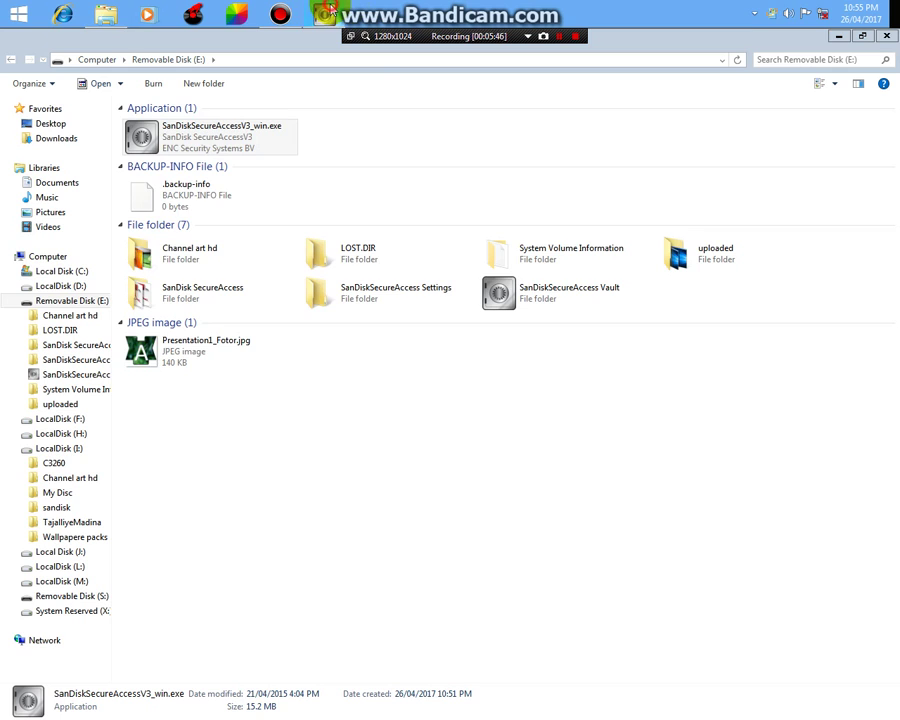
click(325, 12)
Try to paste the copied image into the empty area of My Vault and minimize the Removable Disk (E:) window
right_click(257, 208)
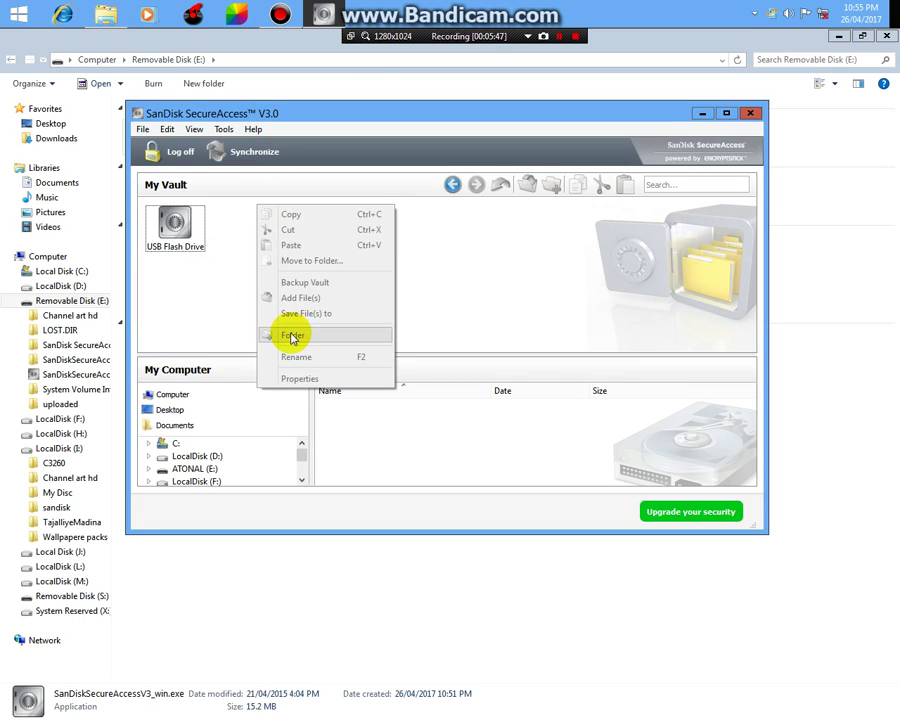
click(303, 250)
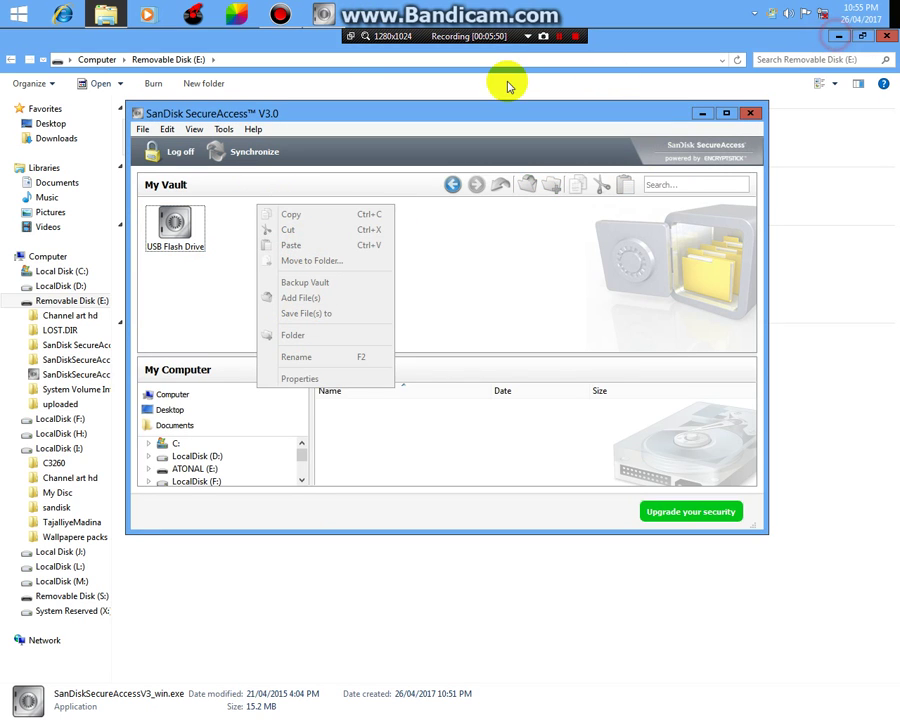
click(120, 155)
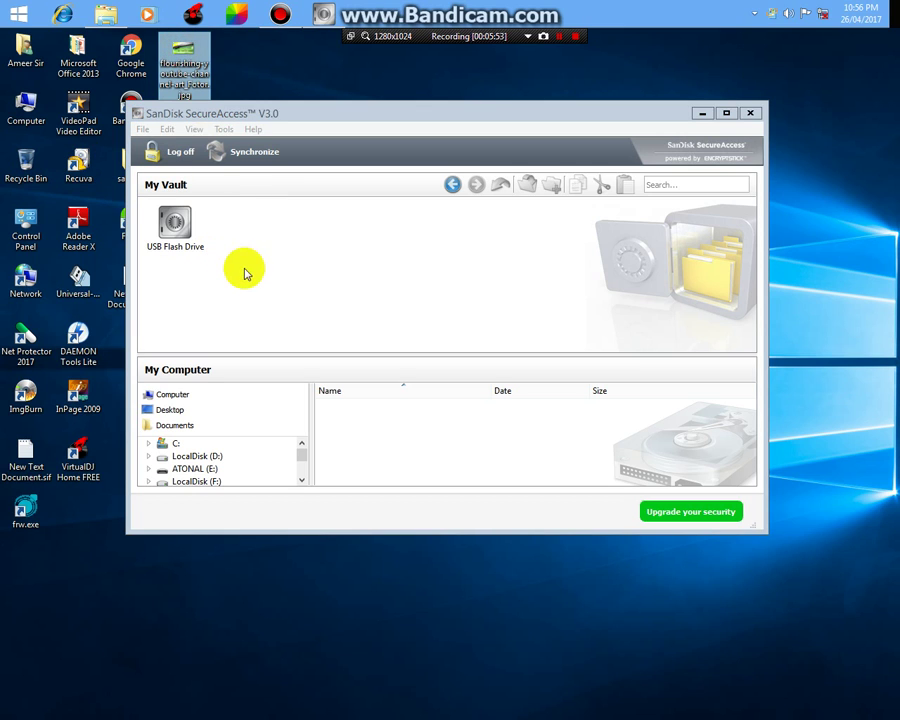
Copy flourishing-youtube-channel-art_Fotor.jpg from the desktop again and retry pasting it beside USB Flash Drive in My Vault
right_click(197, 73)
click(240, 444)
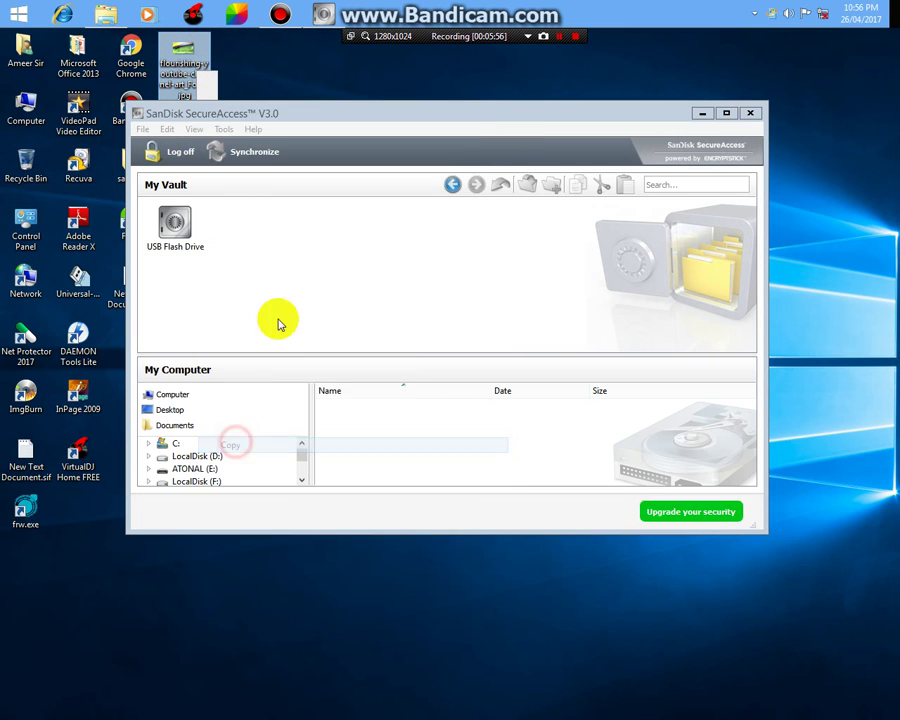
right_click(245, 240)
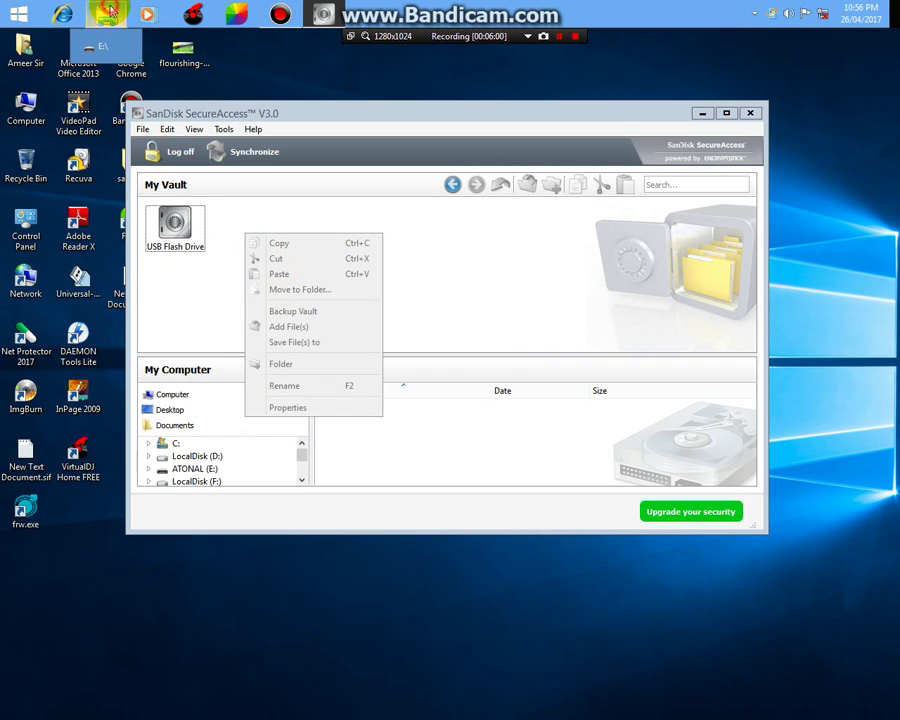
click(296, 45)
click(323, 14)
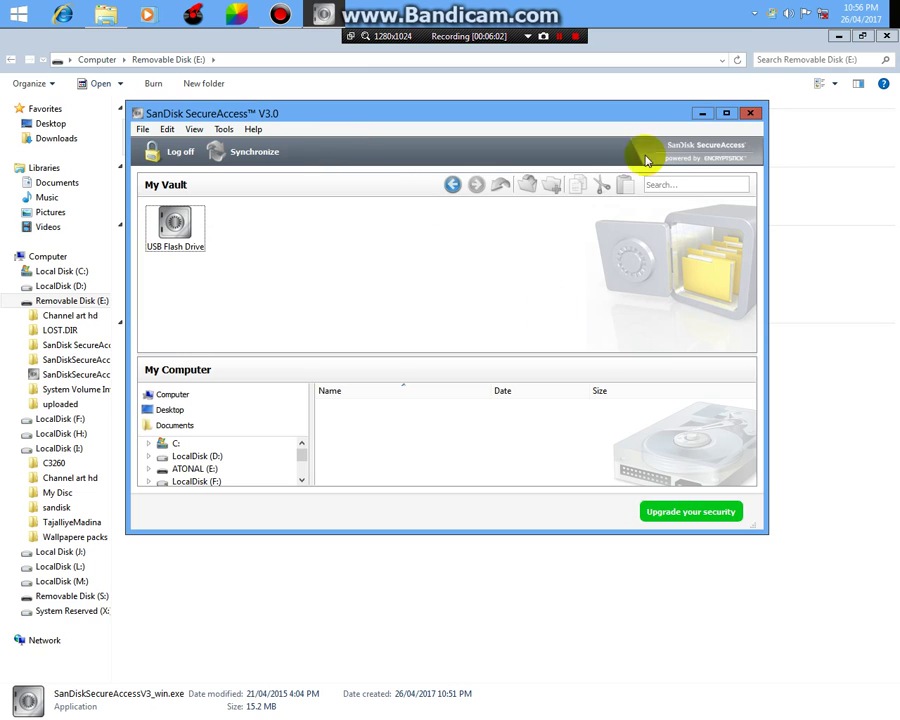
Paste the copied flourishing-youtube-channel-art_Fotor.jpg into the USB Flash Drive vault and select the pasted file
click(170, 222)
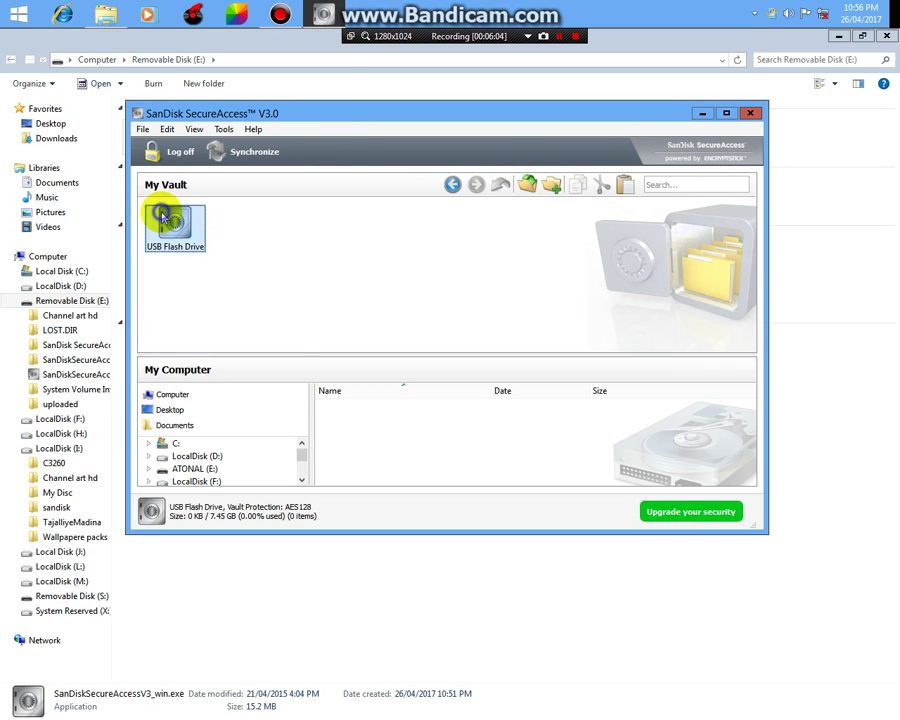
right_click(163, 213)
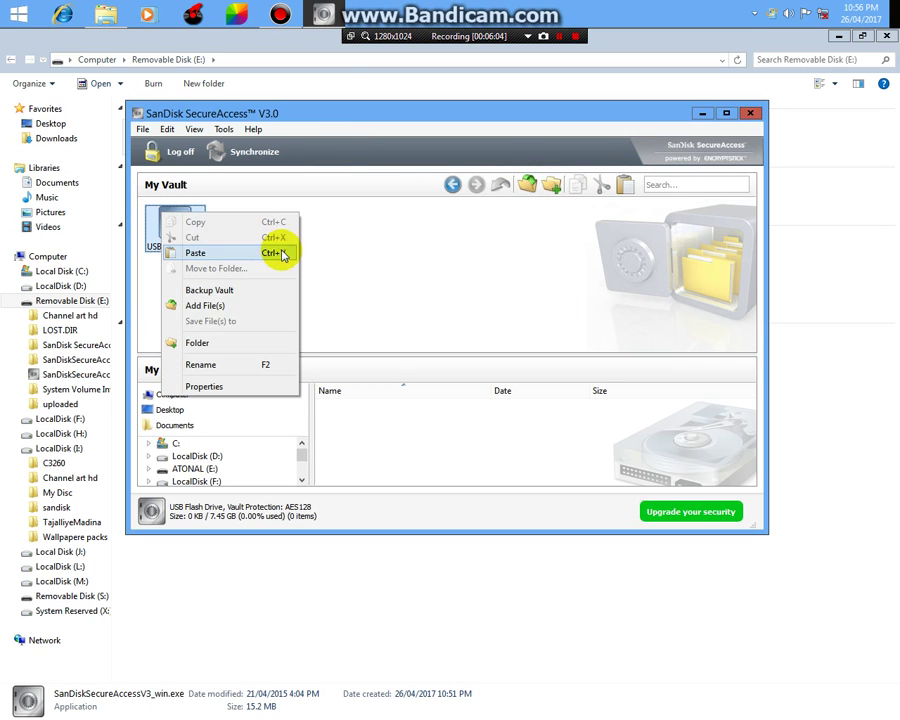
click(196, 253)
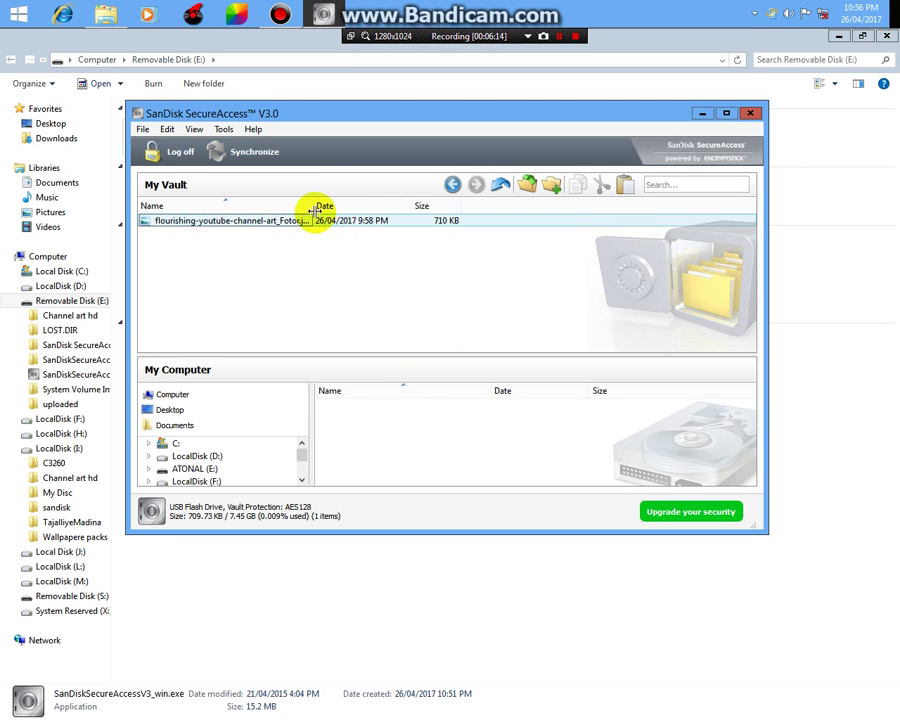
click(450, 228)
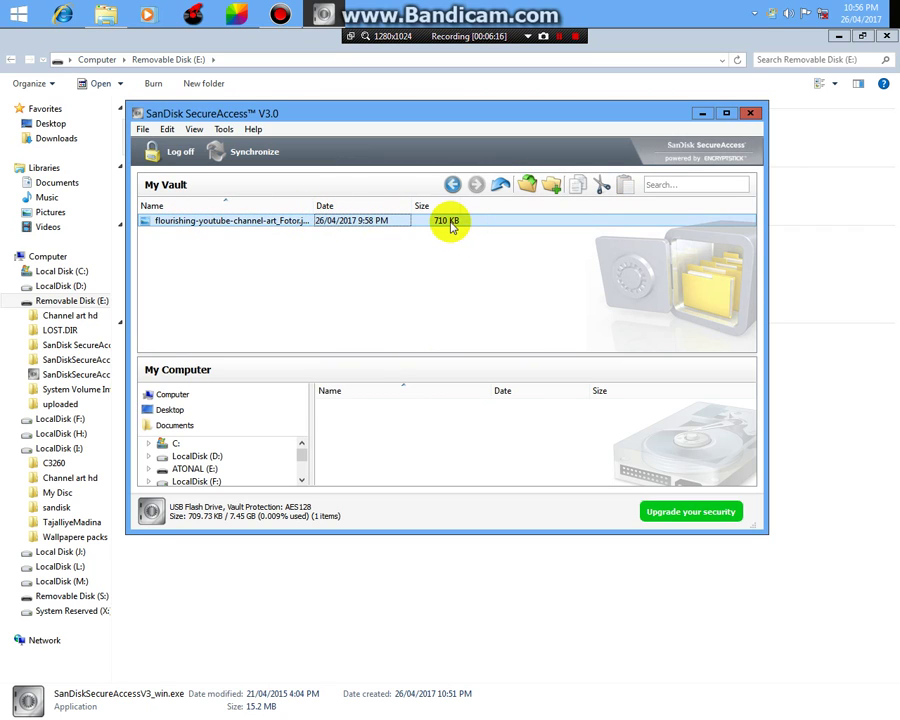
Close SecureAccess, relaunch SanDiskSecureAccessV3_win.exe, move its window higher, log in with the vault password, and dismiss the Data Protection guide
click(753, 115)
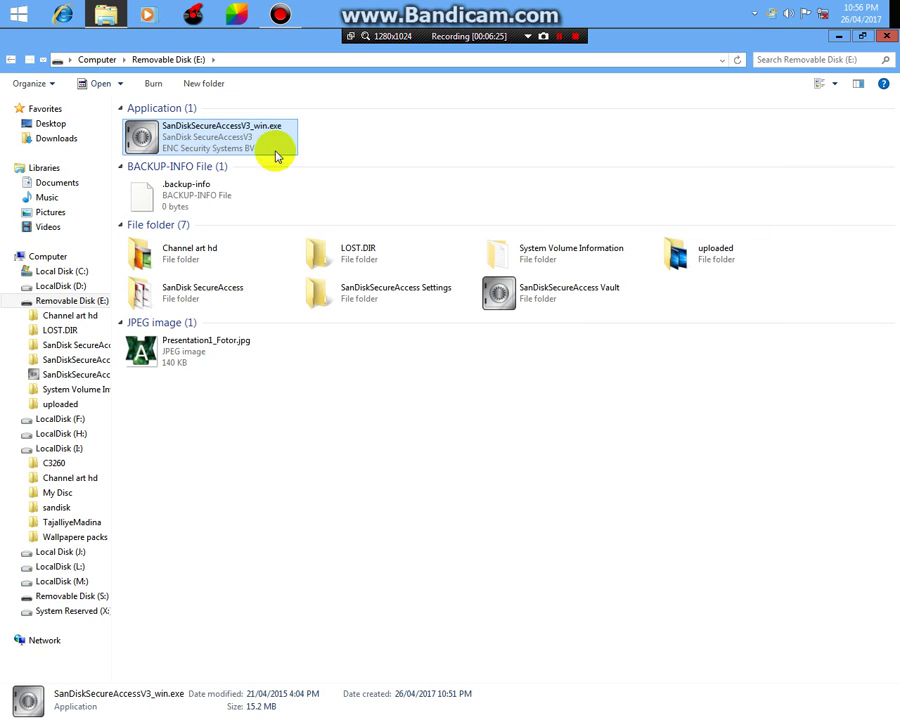
double_click(225, 138)
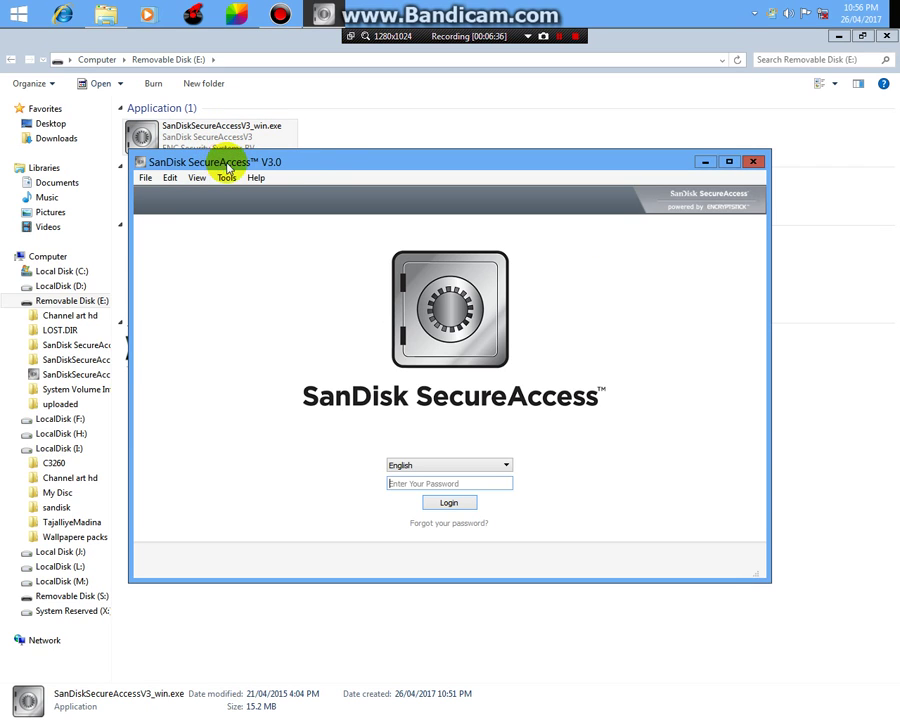
drag(333, 157, 323, 128)
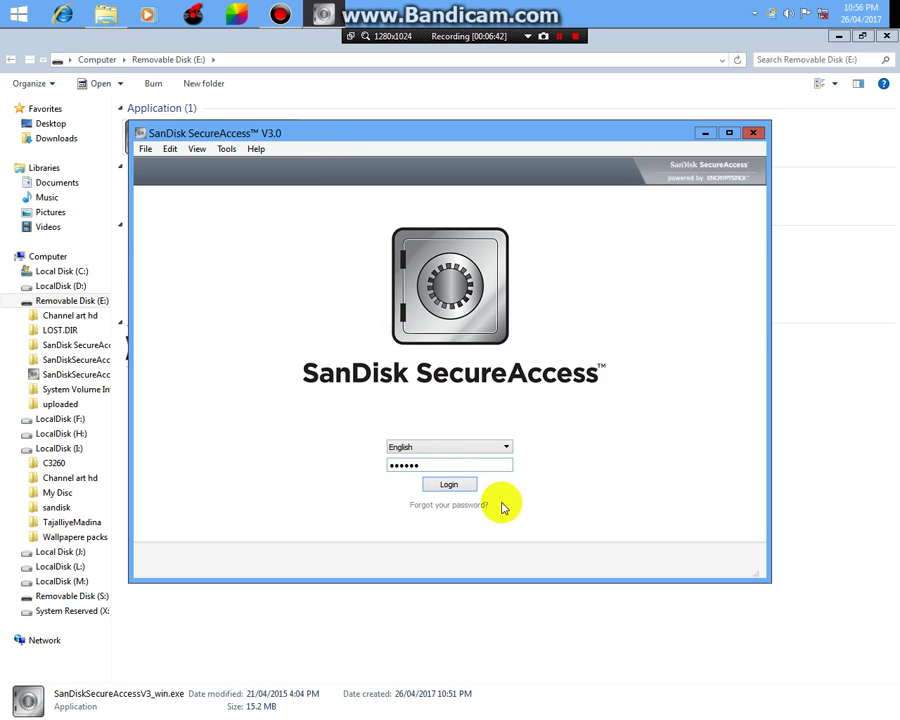
click(456, 484)
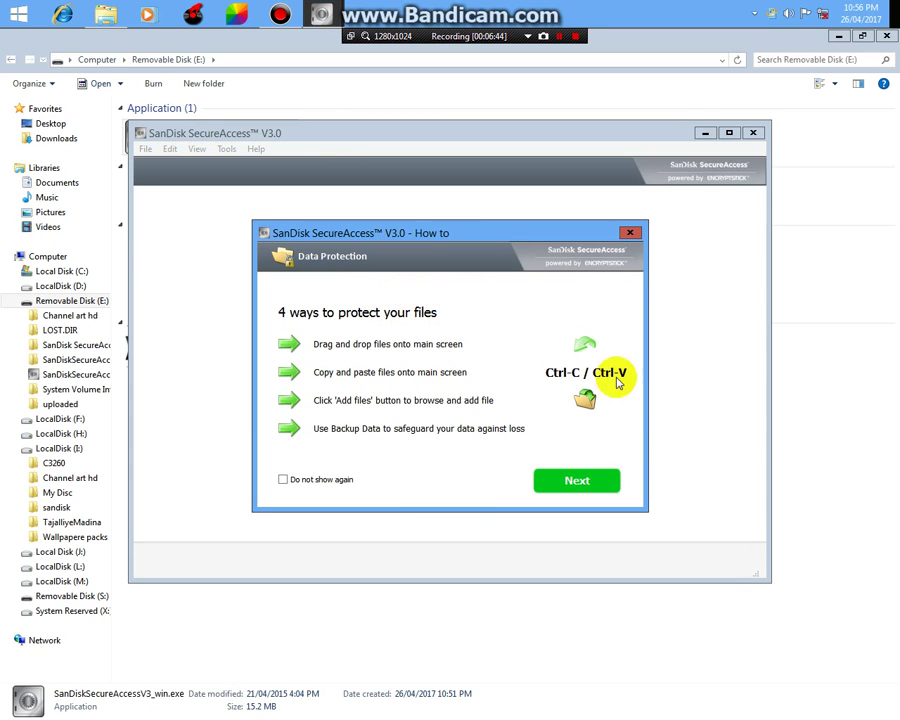
key(Escape)
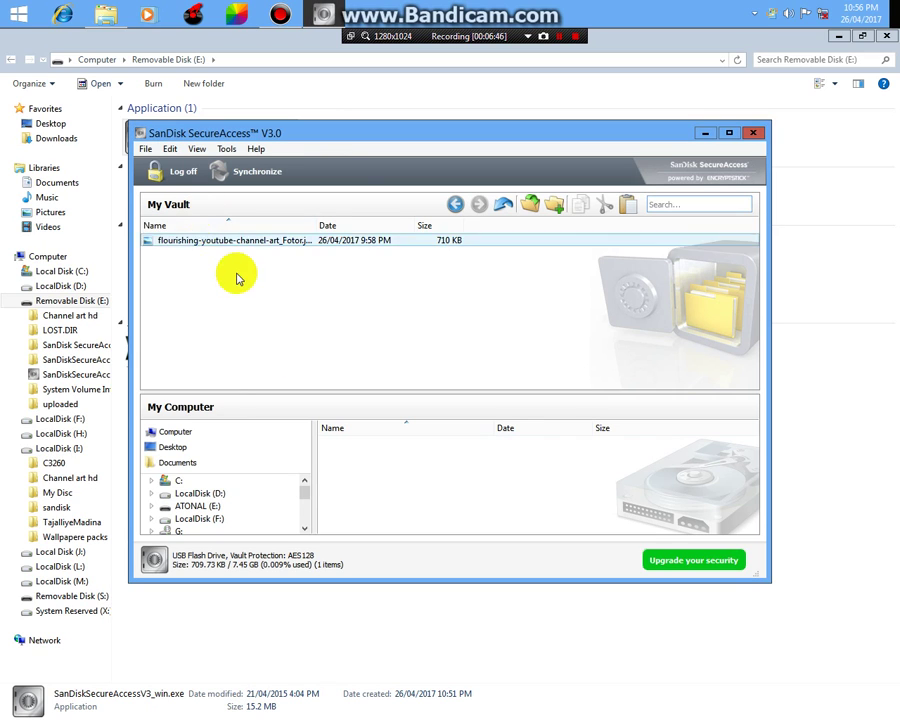
Delete flourishing-youtube-channel-art_Fotor.jpg from the vault
click(192, 242)
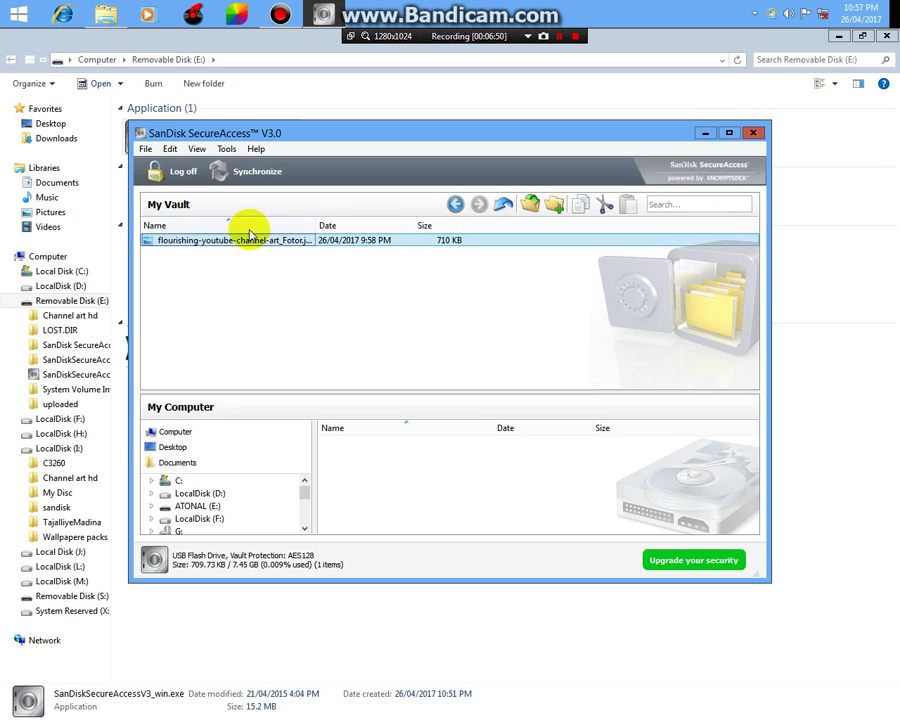
right_click(369, 240)
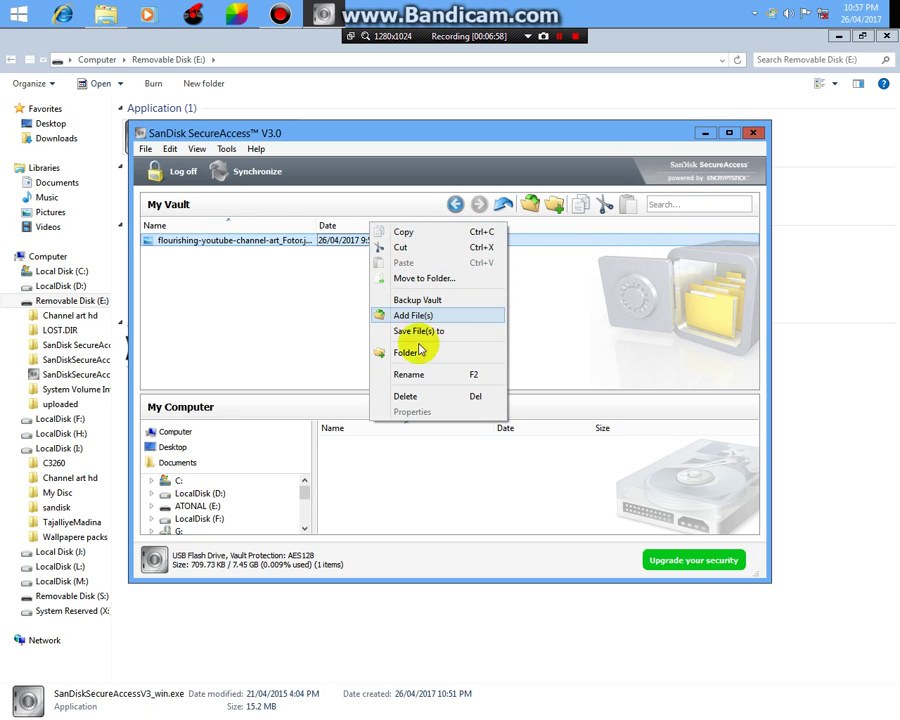
click(405, 397)
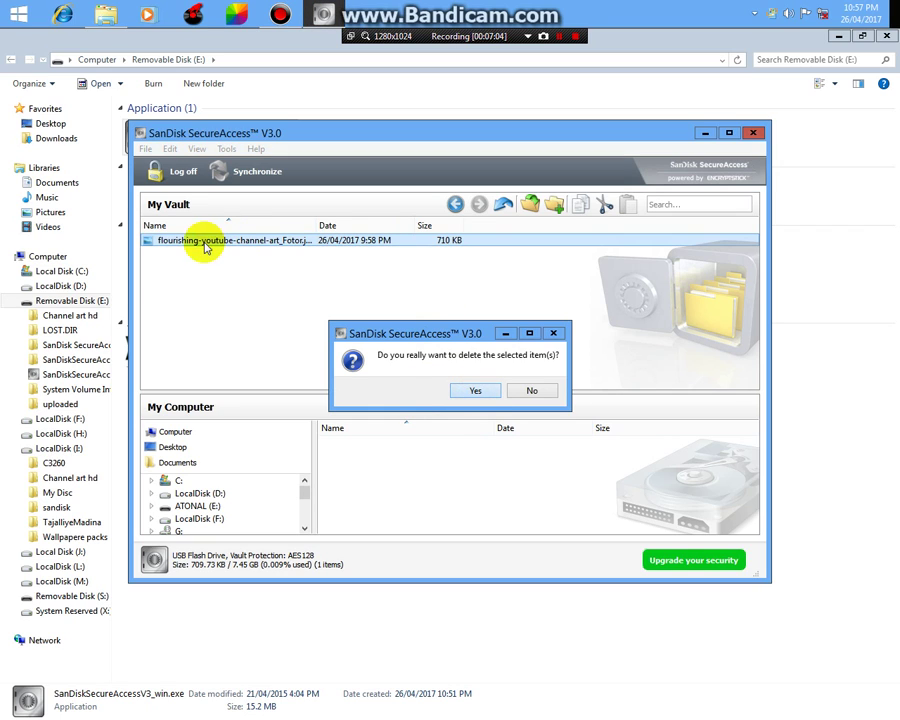
key(Return)
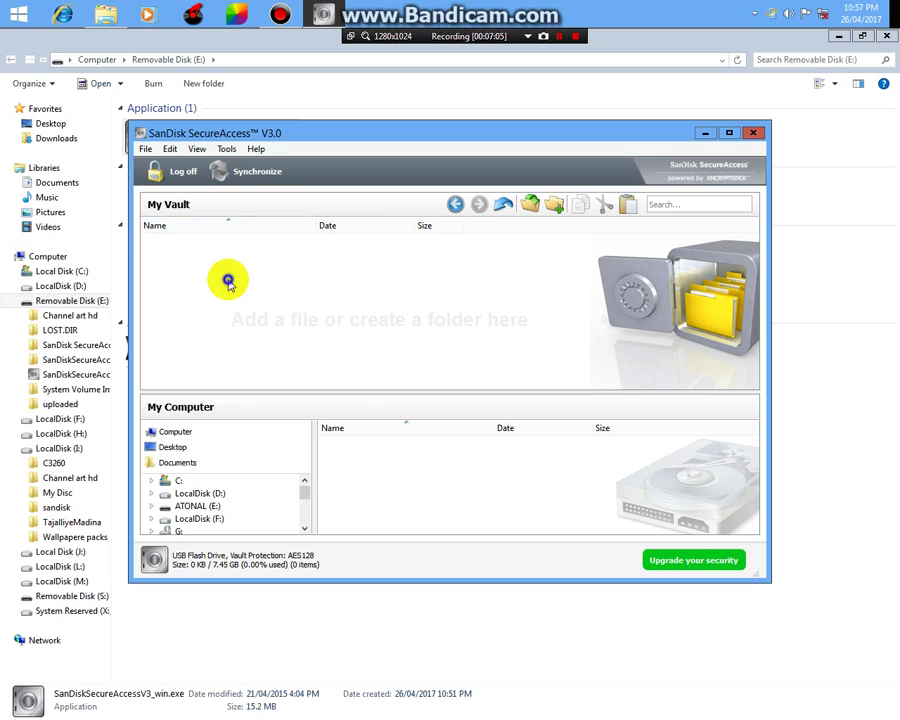
Close SecureAccess and the Removable Disk (E:) window
right_click(229, 265)
click(182, 241)
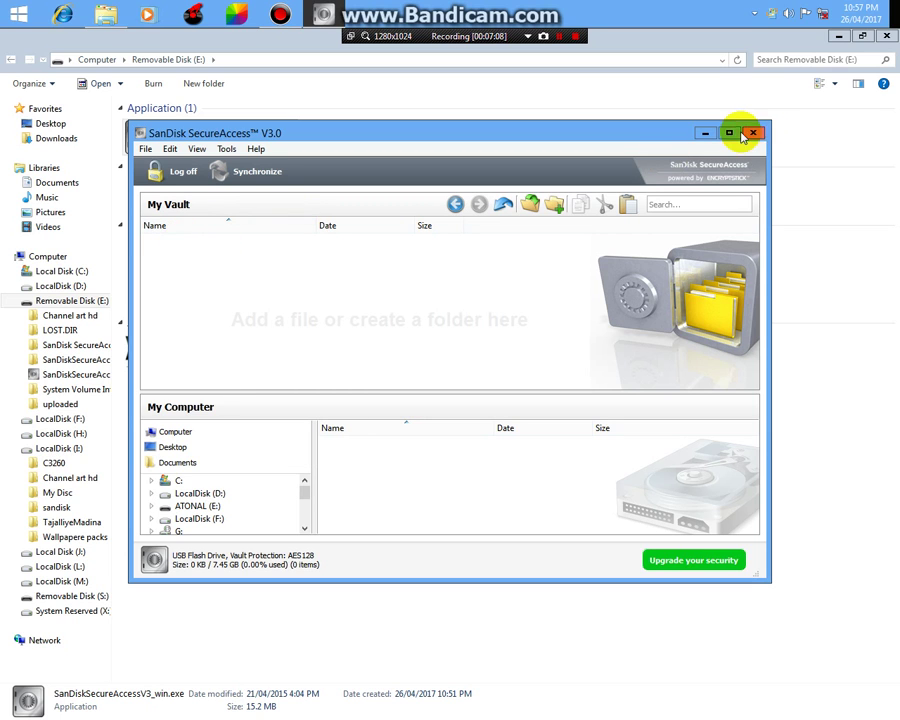
click(753, 132)
click(885, 36)
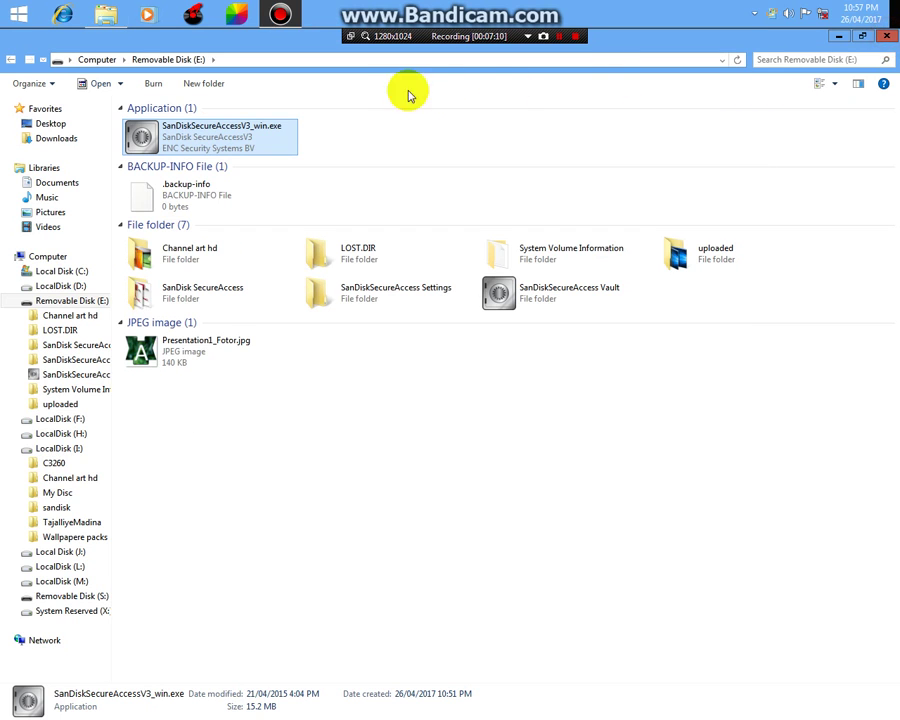
Refresh the desktop repeatedly
right_click(301, 96)
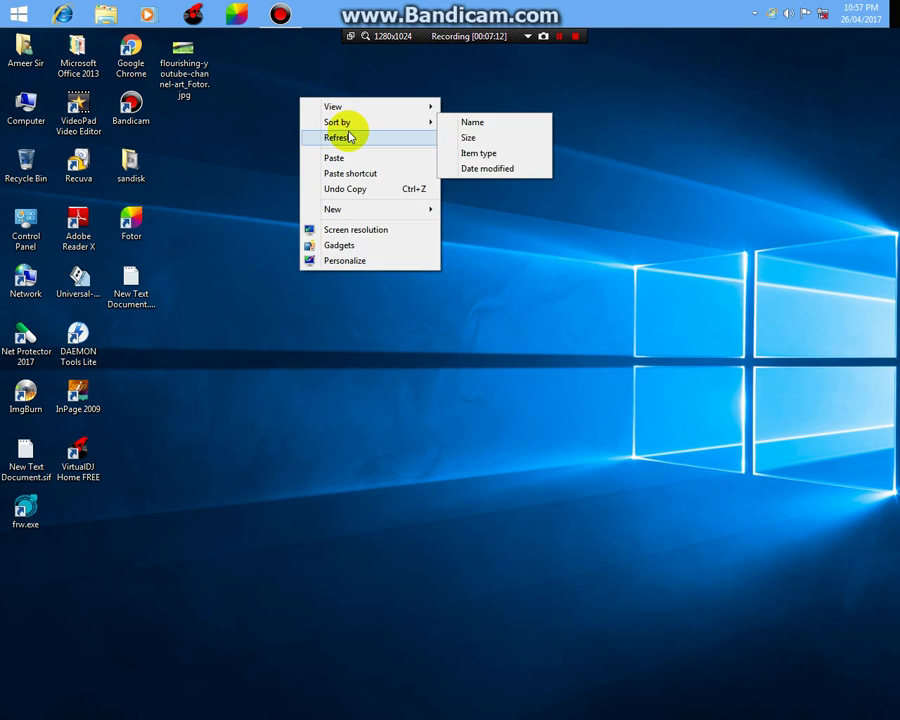
click(321, 137)
right_click(348, 136)
right_click(245, 128)
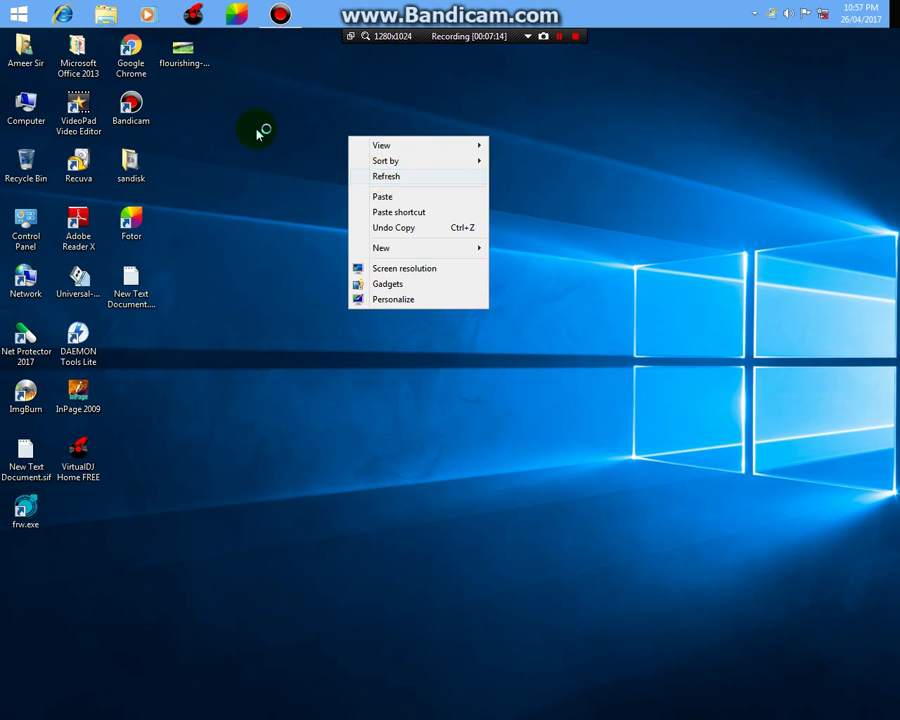
click(272, 165)
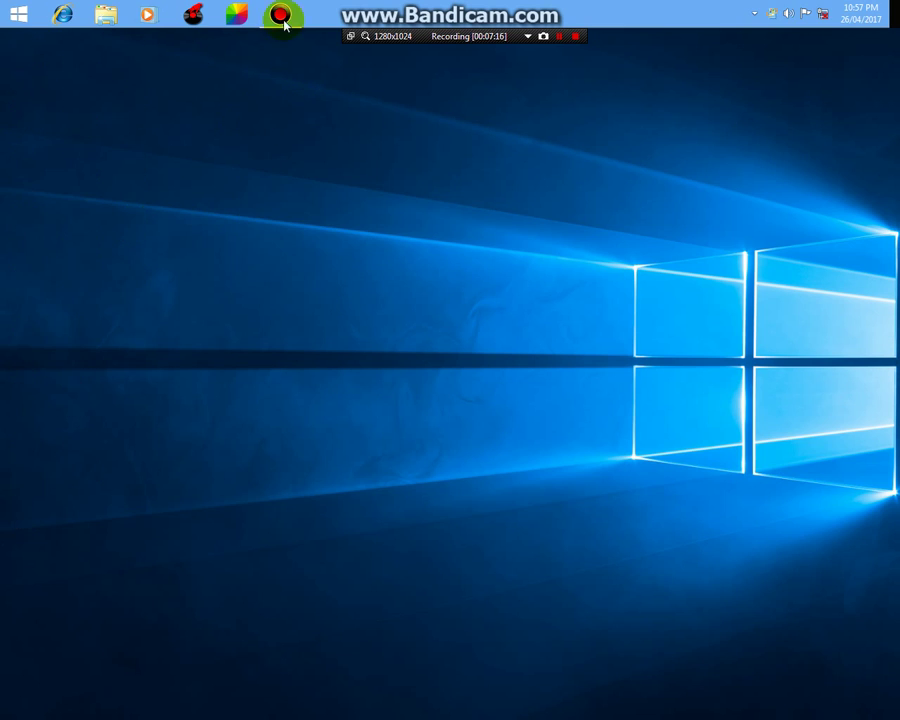